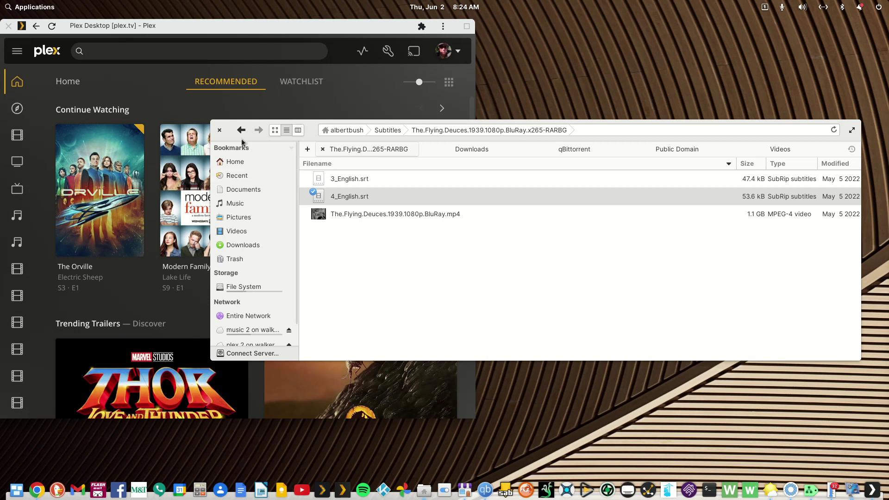
Copy 3_English.srt and 4_English.srt from the Flying Deuces movie folder into the parent Subtitles folder.
{"action": "left_click", "coordinate": [390, 236]}
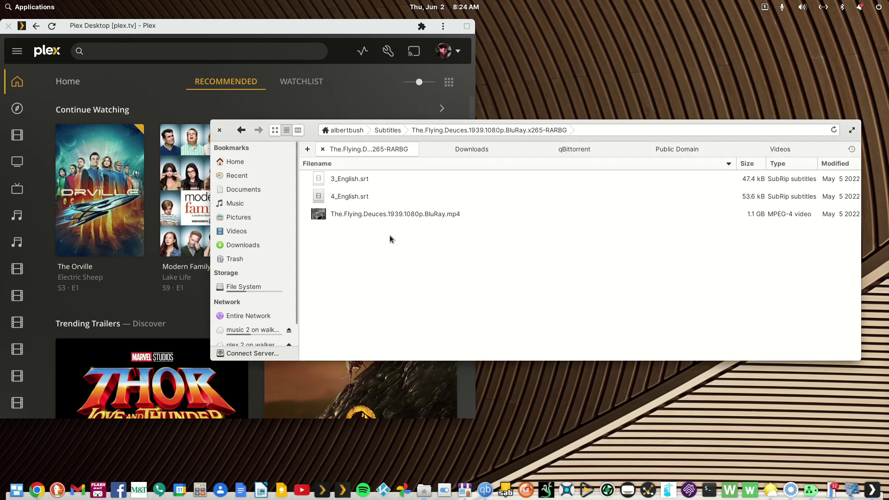
{"action": "key", "text": "Down"}
{"action": "left_click", "coordinate": [367, 196], "text": "shift"}
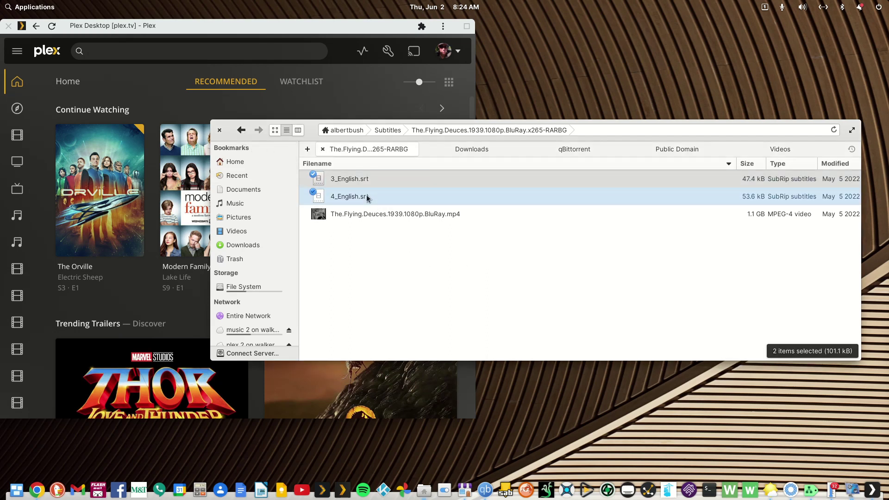
{"action": "right_click", "coordinate": [367, 196]}
{"action": "left_click", "coordinate": [384, 236]}
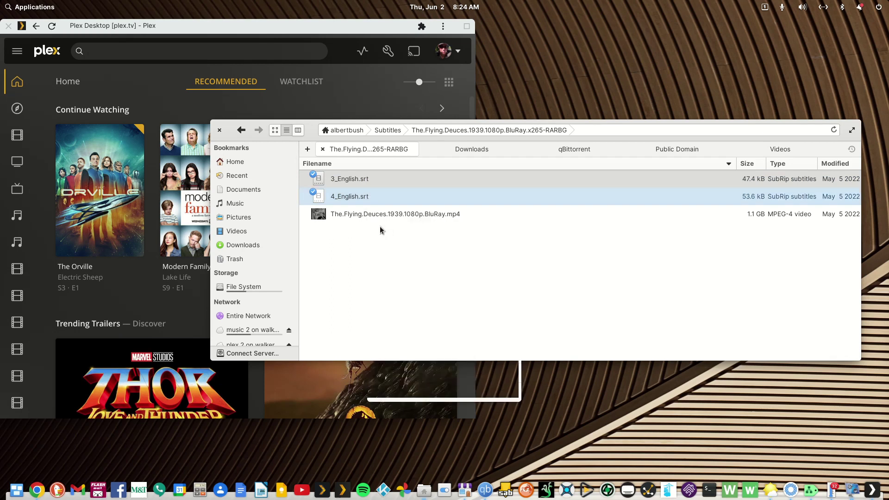
{"action": "left_click", "coordinate": [241, 130]}
{"action": "right_click", "coordinate": [355, 237]}
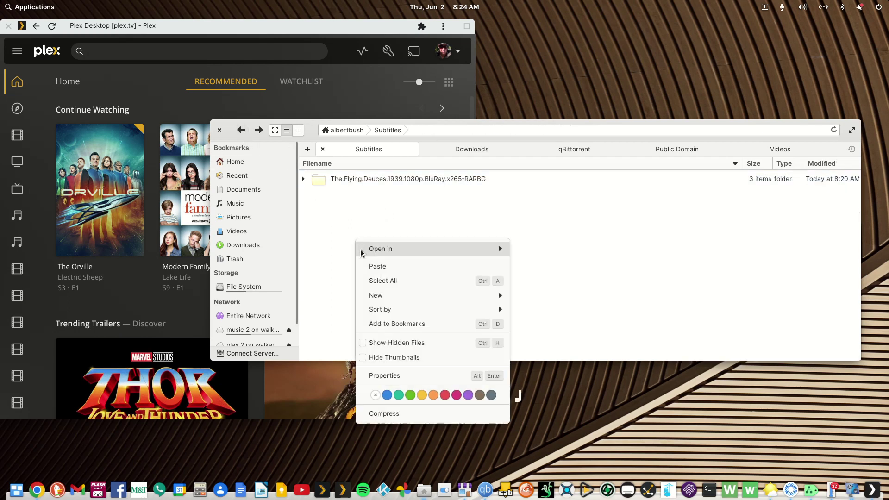
{"action": "left_click", "coordinate": [366, 263]}
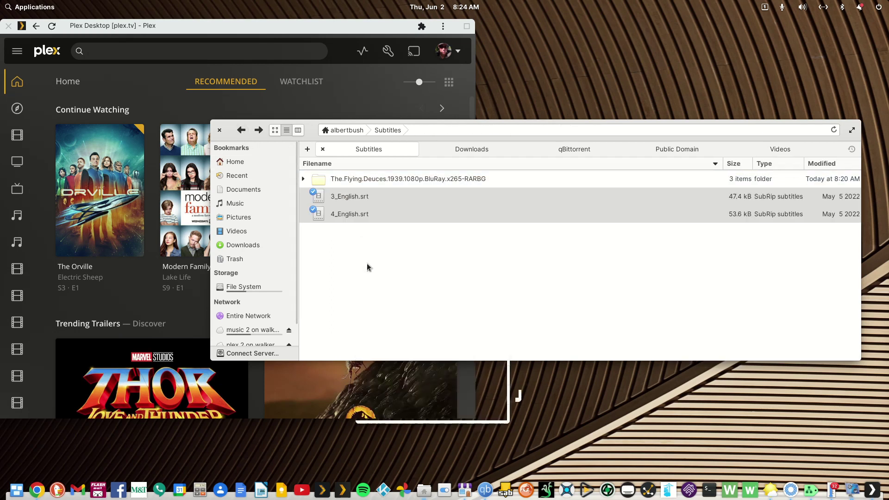
{"action": "left_click", "coordinate": [364, 238]}
{"action": "right_click", "coordinate": [375, 179]}
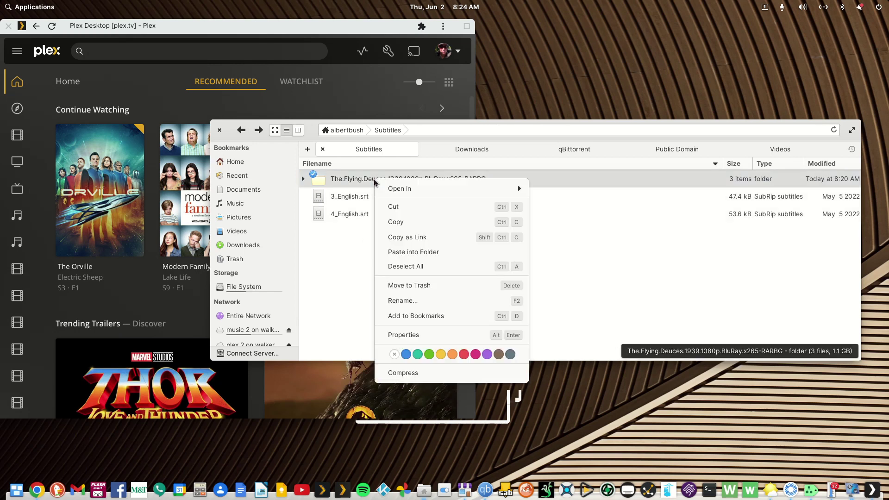
{"action": "mouse_move", "coordinate": [407, 188]}
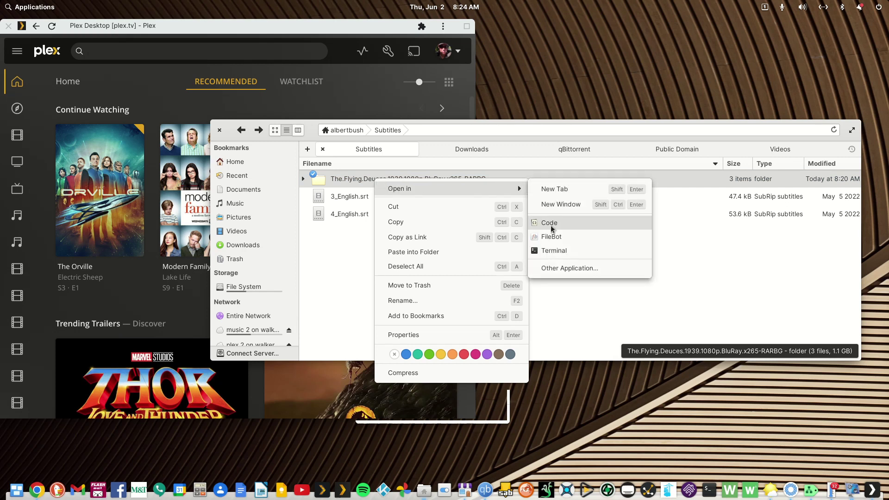
{"action": "left_click", "coordinate": [345, 253]}
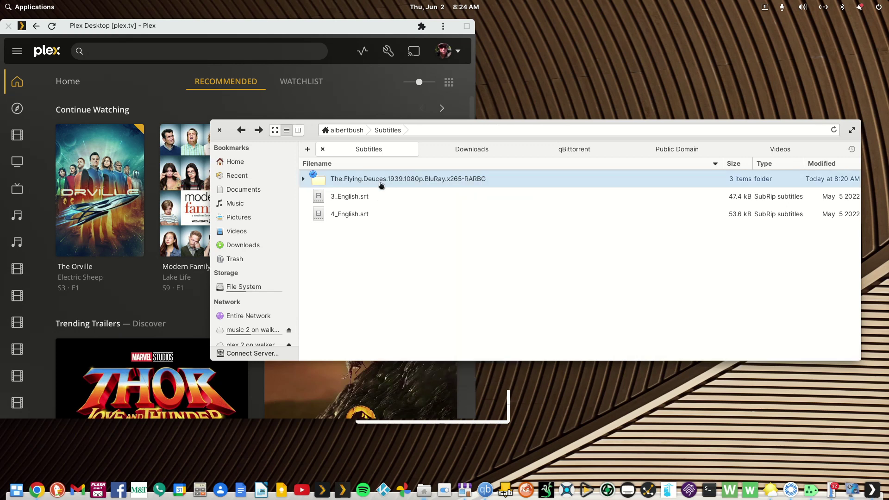
Open 4_English.srt from the Flying Deuces folder, examine its bracketed sound descriptions near the end of the file, and close the editor.
{"action": "left_click", "coordinate": [381, 181]}
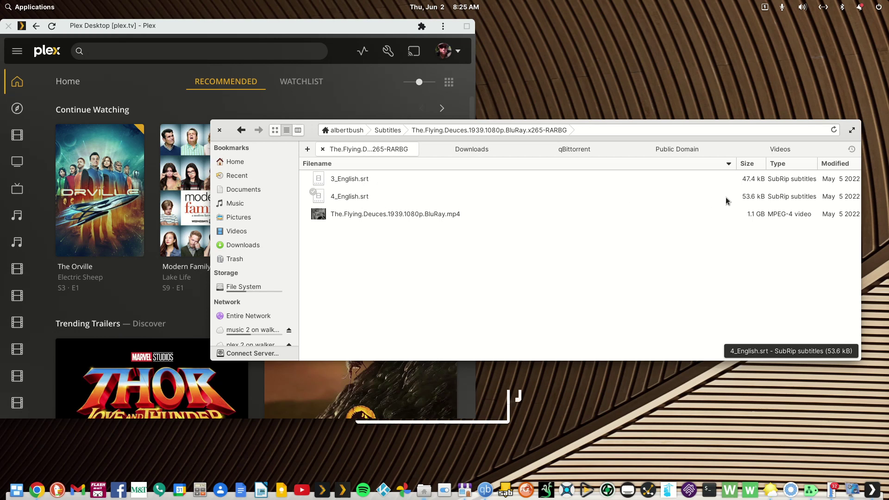
{"action": "left_click", "coordinate": [345, 197]}
{"action": "double_click", "coordinate": [344, 198]}
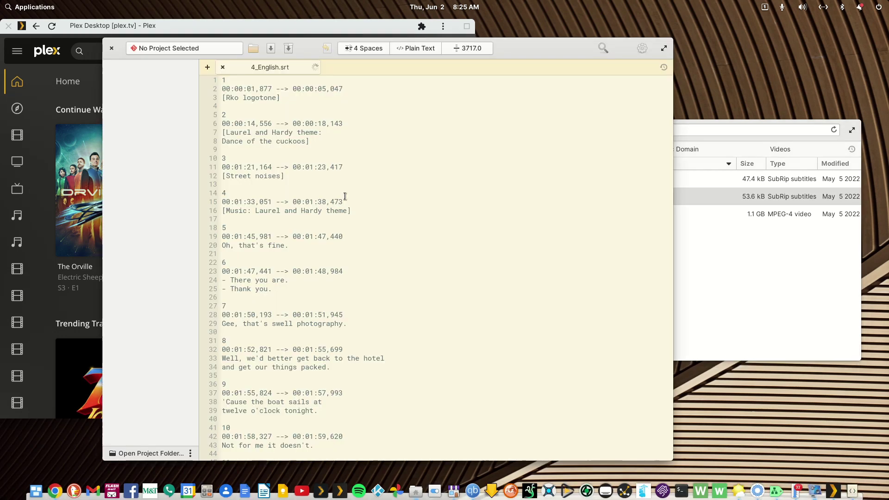
{"action": "key", "text": "ctrl+End"}
{"action": "scroll", "coordinate": [339, 187], "scroll_direction": "up", "scroll_amount": 15}
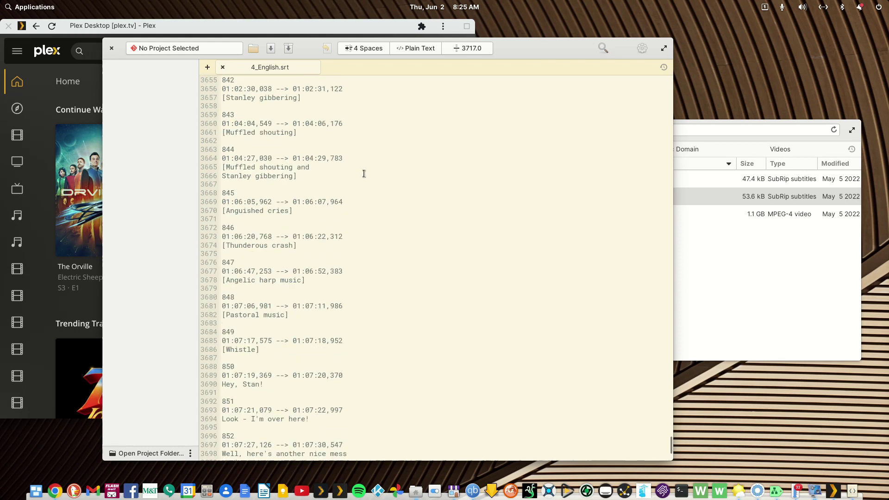
{"action": "left_click_drag", "start_coordinate": [324, 180], "coordinate": [222, 180]}
{"action": "left_click_drag", "start_coordinate": [300, 144], "coordinate": [222, 144]}
{"action": "scroll", "coordinate": [257, 141], "scroll_direction": "up", "scroll_amount": 12}
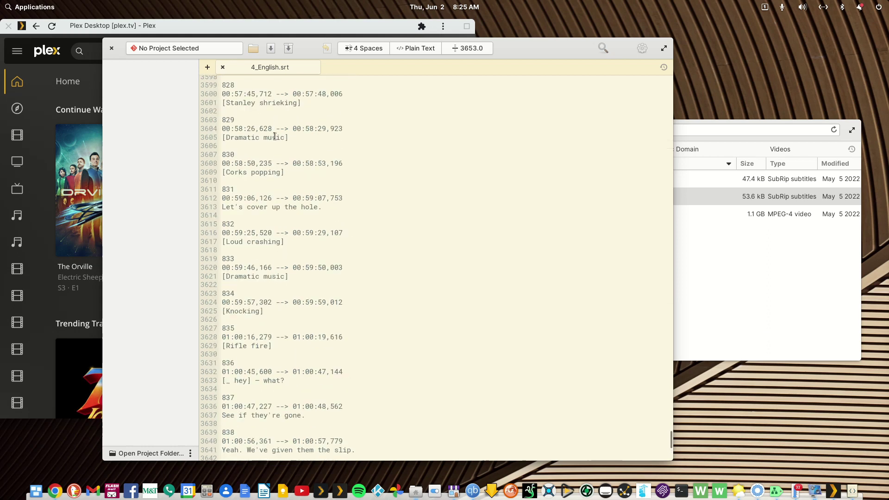
{"action": "left_click", "coordinate": [114, 49]}
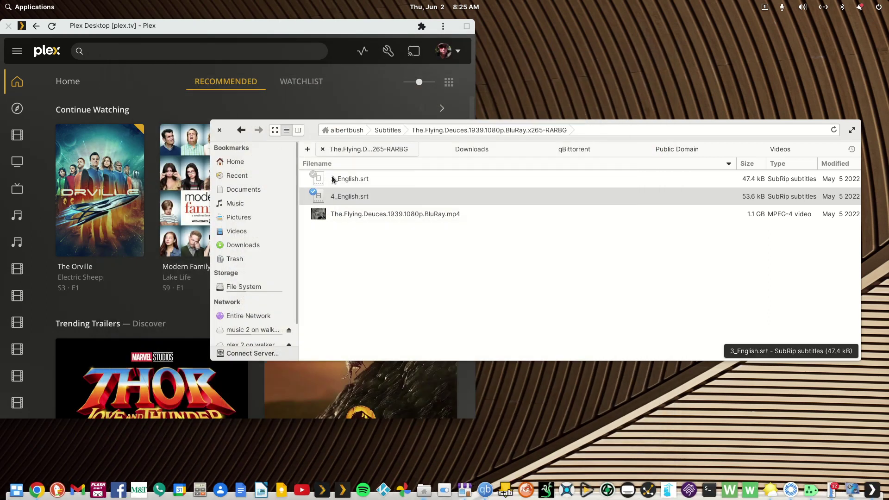
Open 3_English.srt to check whether it contains only dialogue or also sound descriptions, and close the editor.
{"action": "left_click", "coordinate": [345, 180]}
{"action": "double_click", "coordinate": [345, 181]}
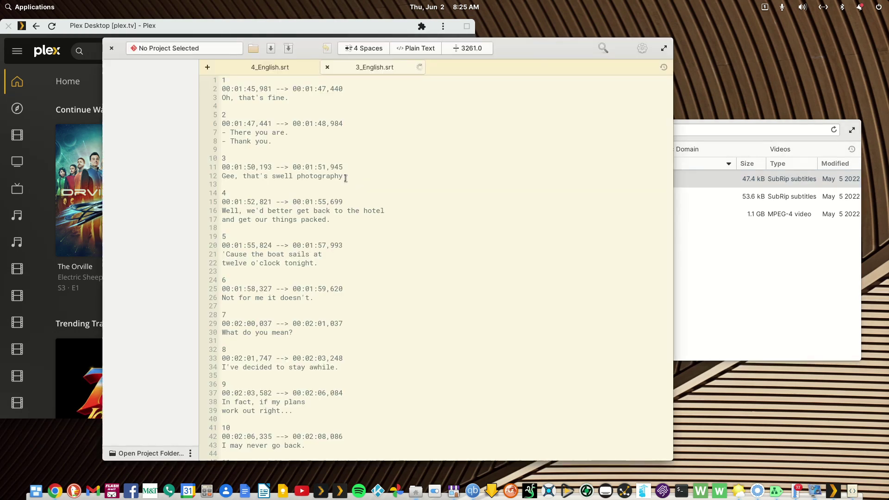
{"action": "scroll", "coordinate": [301, 167], "scroll_direction": "down", "scroll_amount": 10}
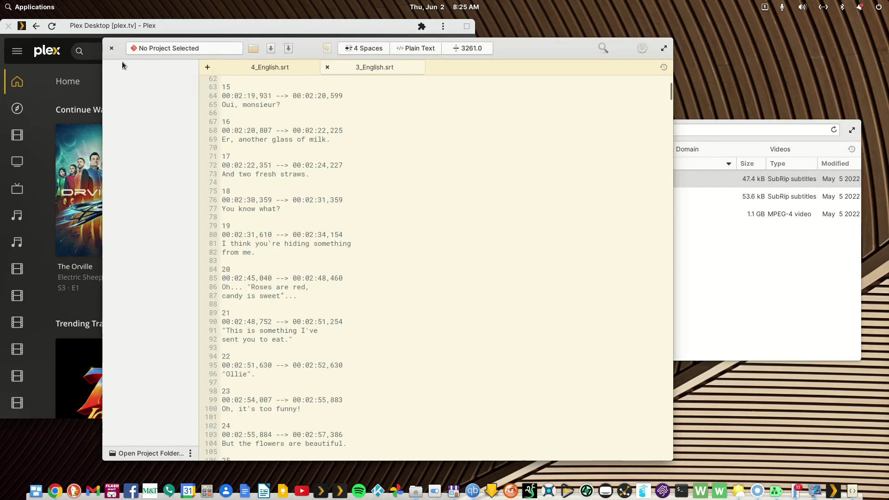
{"action": "left_click", "coordinate": [112, 48]}
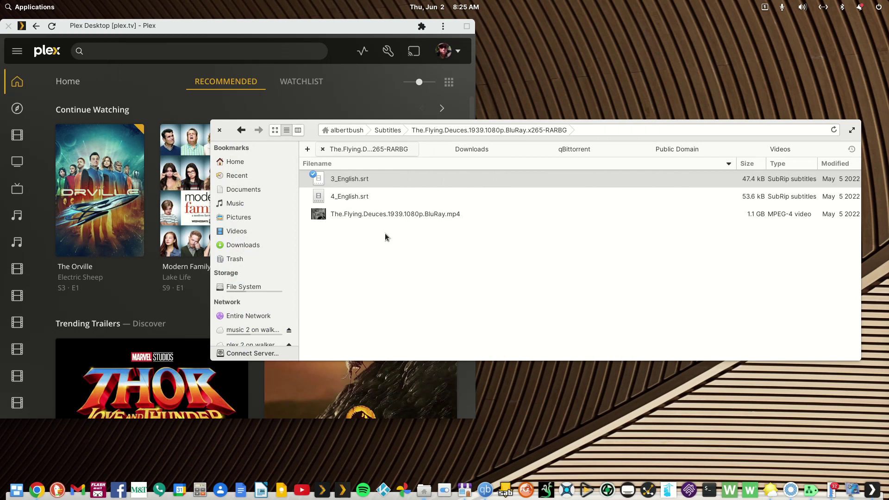
Rename 4_English.srt in the movie folder to 4_English.sdh.srt.
{"action": "left_click", "coordinate": [370, 242]}
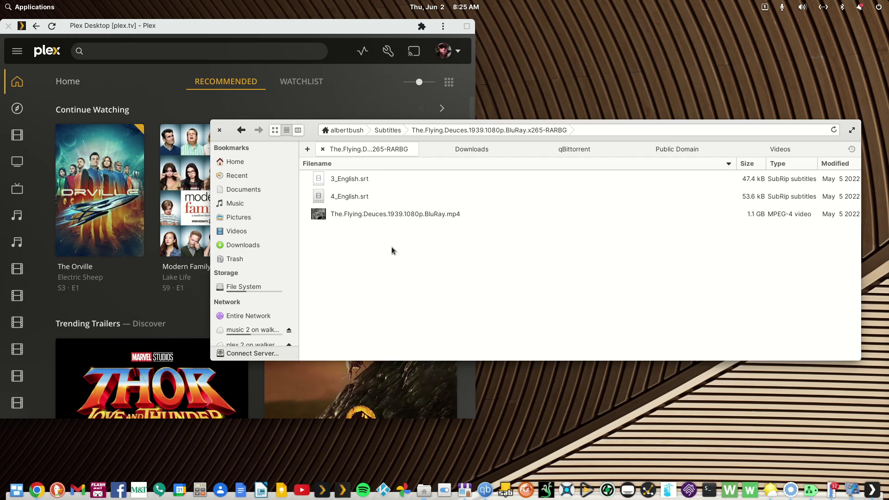
{"action": "key", "text": "Down"}
{"action": "key", "text": "Down"}
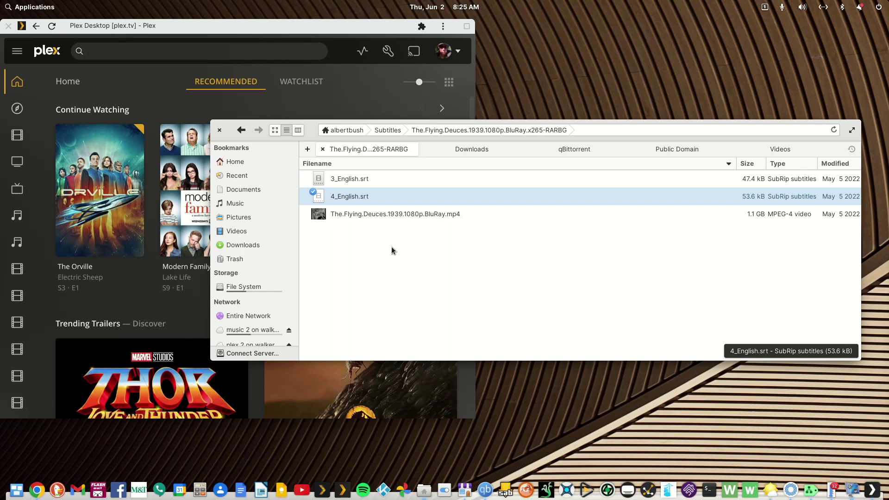
{"action": "key", "text": "F2"}
{"action": "key", "text": "Right"}
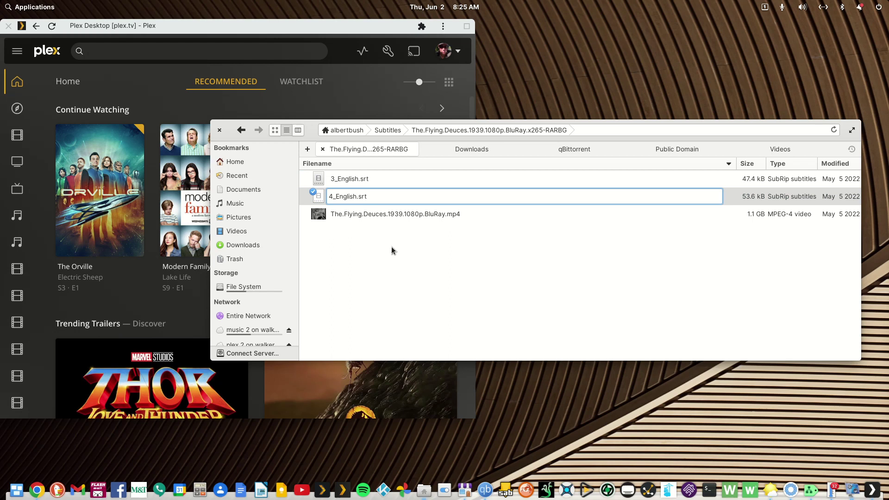
{"action": "type", "text": ".sdh.s"}
{"action": "key", "text": "Return"}
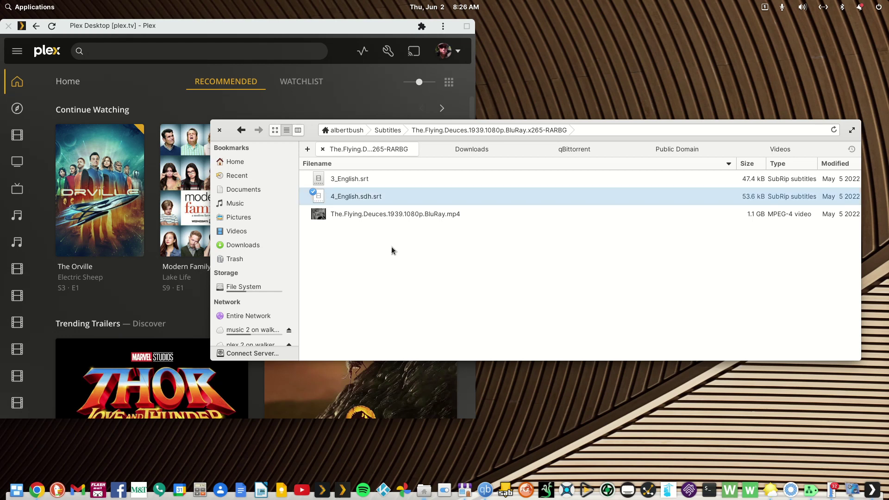
{"action": "key", "text": "Up"}
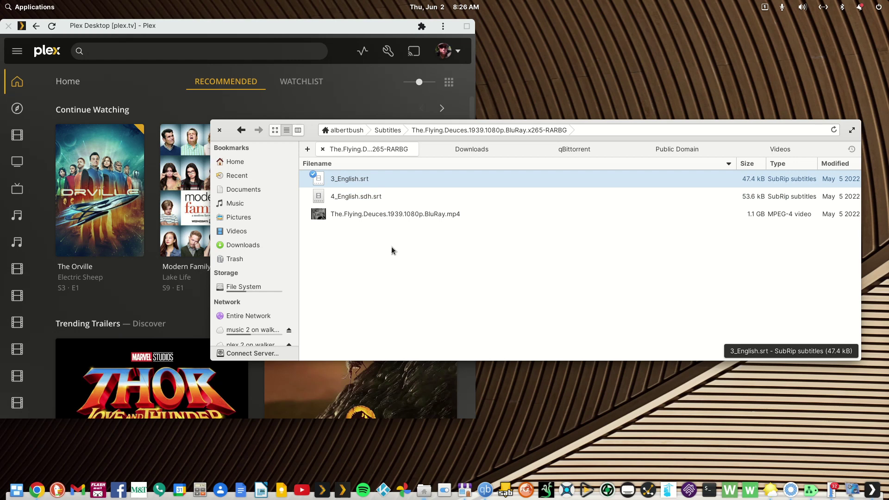
{"action": "key", "text": "Down"}
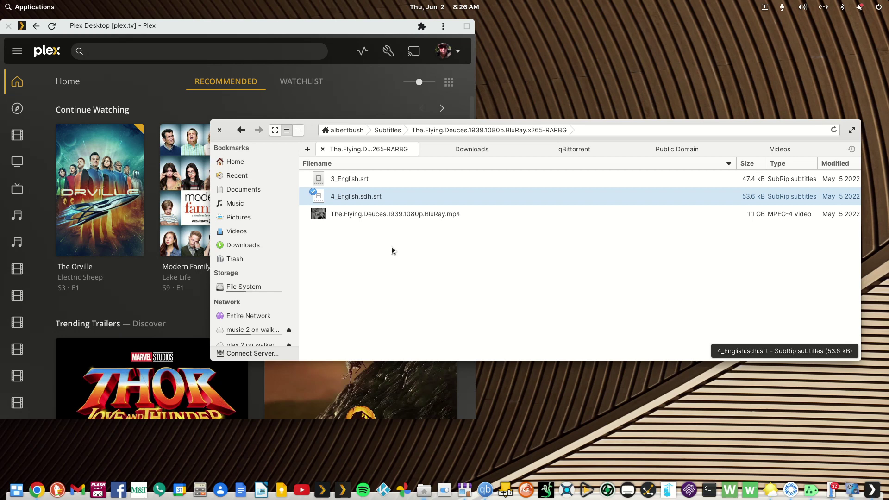
{"action": "key", "text": "Up"}
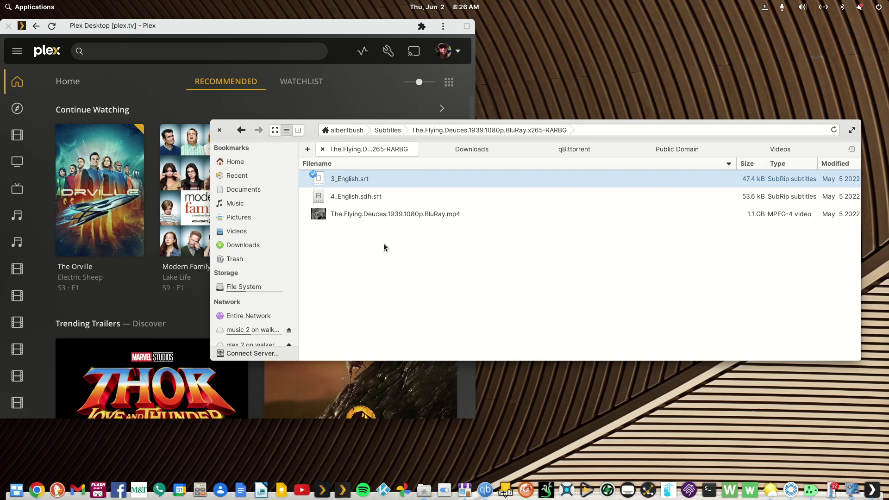
Open the Flying Deuces movie folder in FileBot from the Subtitles folder and move the FileBot window fully into view.
{"action": "left_click", "coordinate": [241, 131]}
{"action": "right_click", "coordinate": [376, 179]}
{"action": "mouse_move", "coordinate": [398, 191]}
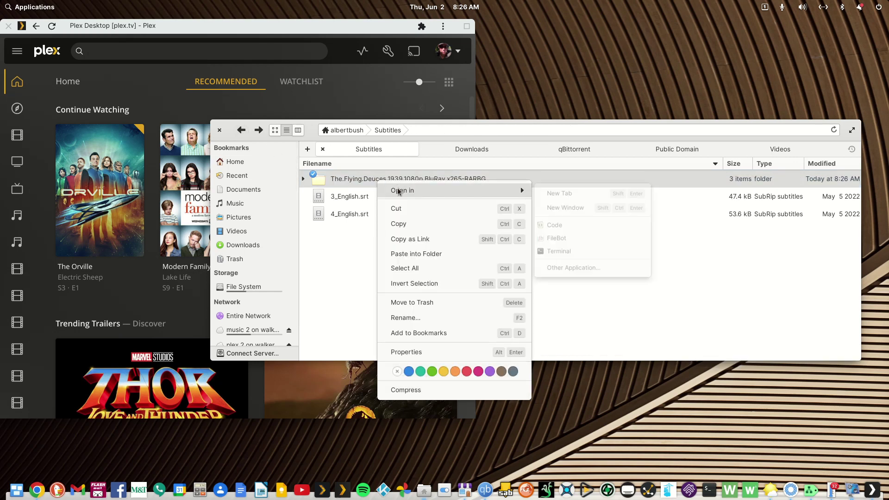
{"action": "left_click", "coordinate": [551, 238]}
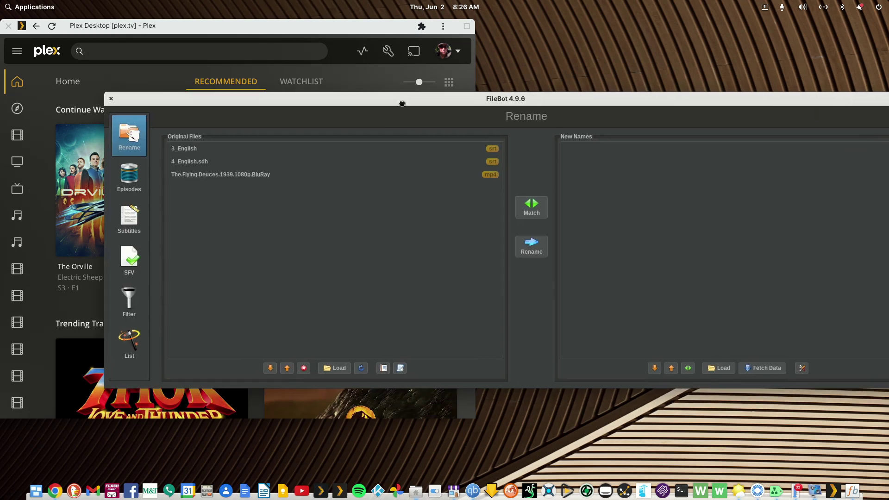
{"action": "left_click_drag", "start_coordinate": [404, 102], "coordinate": [363, 92]}
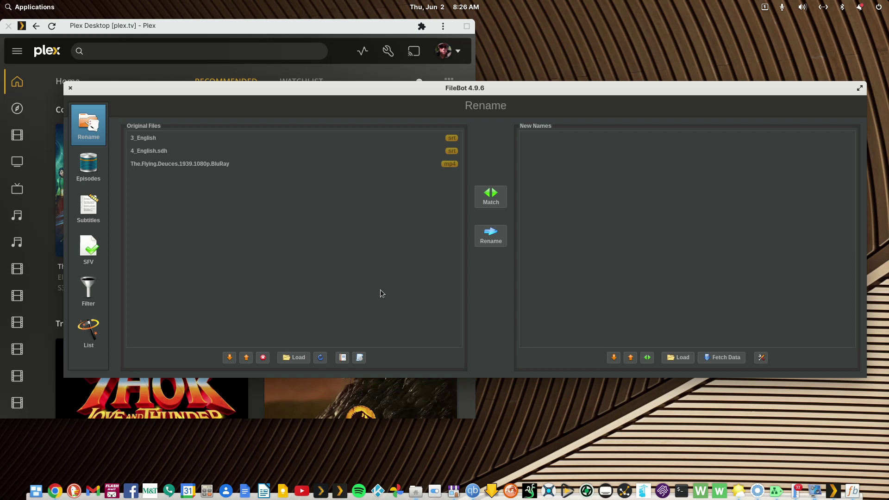
Try to rename the loaded movie and subtitle files without fetching matching names.
{"action": "left_click", "coordinate": [359, 357]}
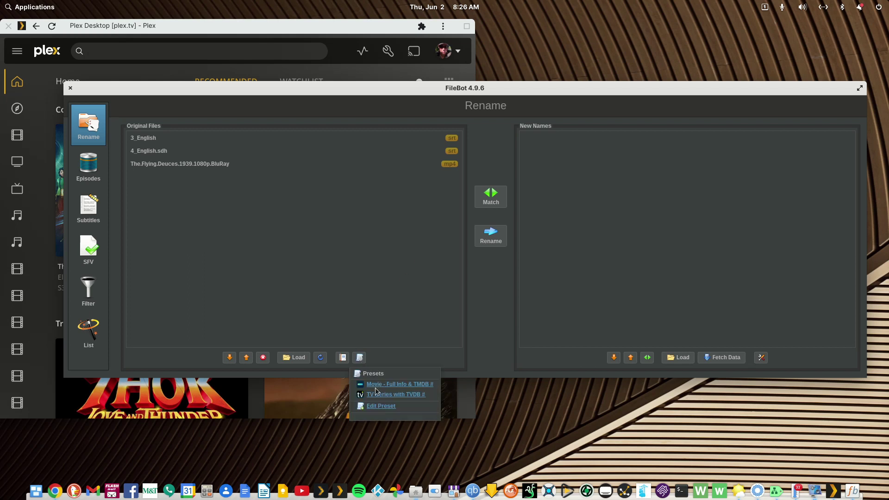
{"action": "left_click", "coordinate": [379, 239]}
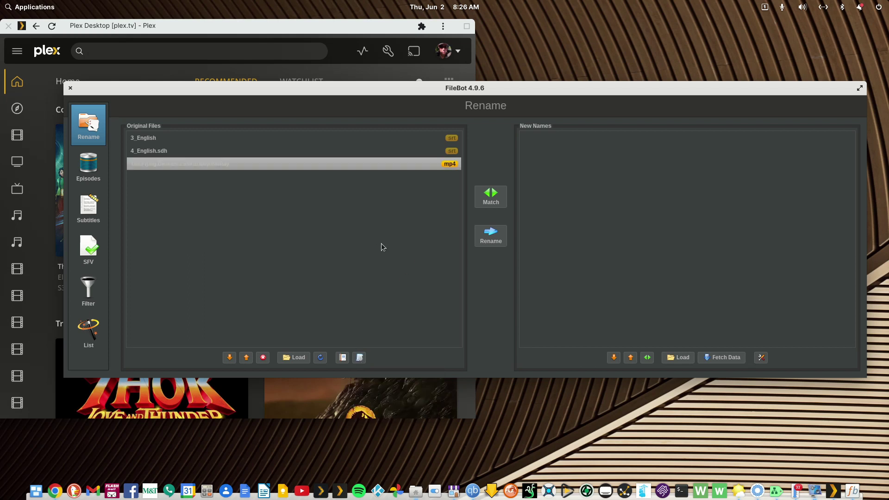
{"action": "left_click", "coordinate": [491, 236]}
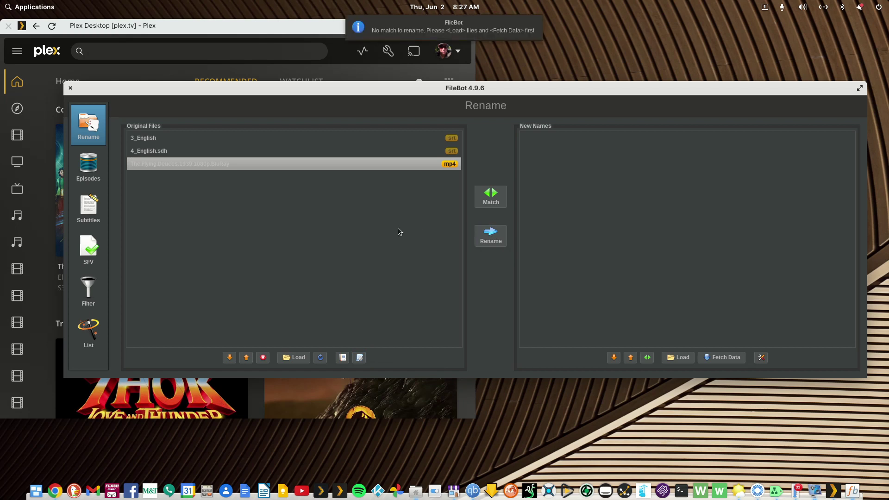
Match the loaded video and subtitle files against TheMovieDB in movie mode.
{"action": "left_click", "coordinate": [492, 202]}
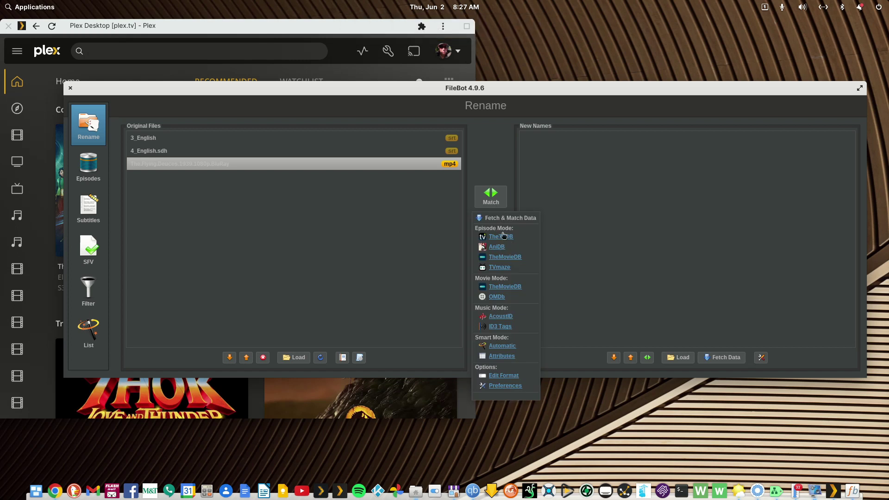
{"action": "left_click", "coordinate": [507, 287]}
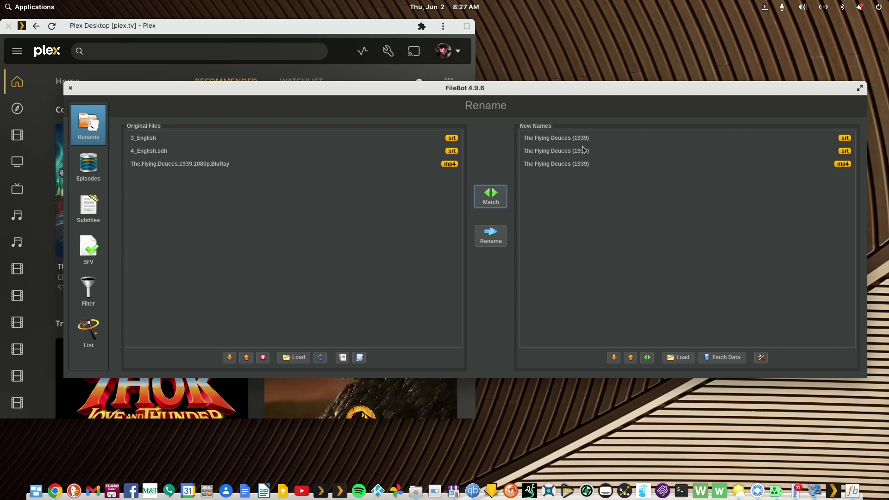
Open the saved preset "Movie - Full Info & TMDB #" for editing.
{"action": "left_click", "coordinate": [360, 363]}
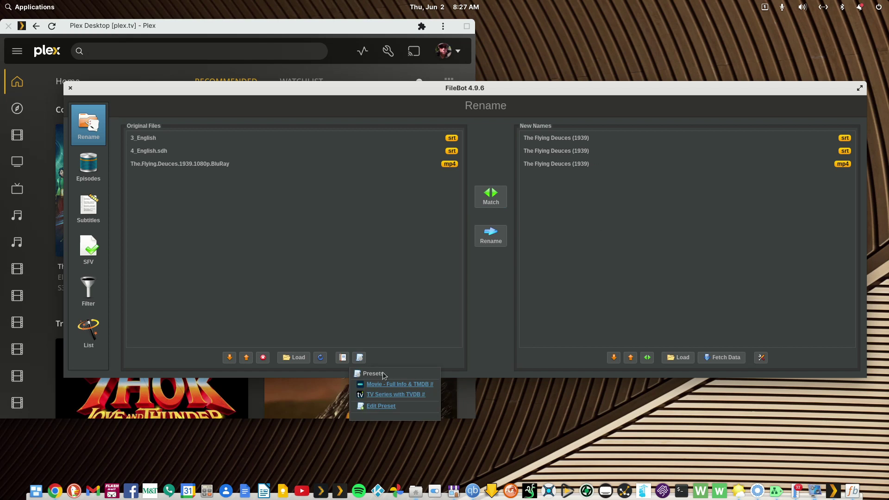
{"action": "left_click", "coordinate": [396, 294]}
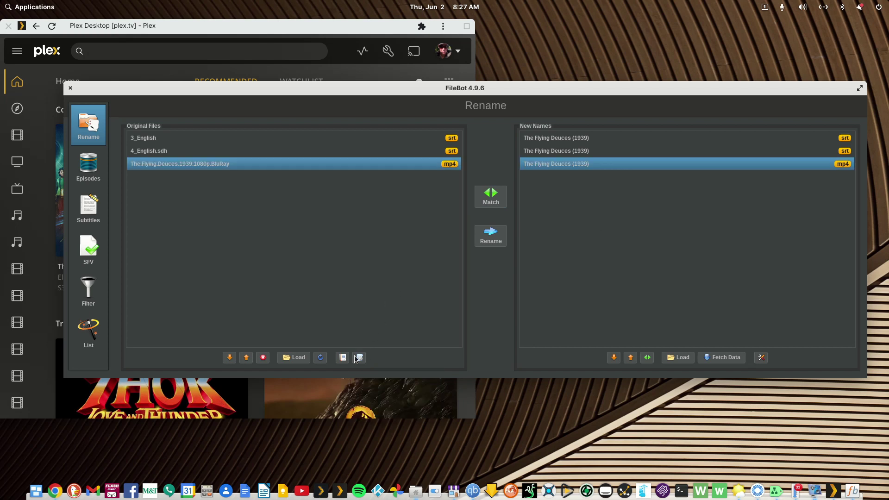
{"action": "left_click", "coordinate": [360, 357]}
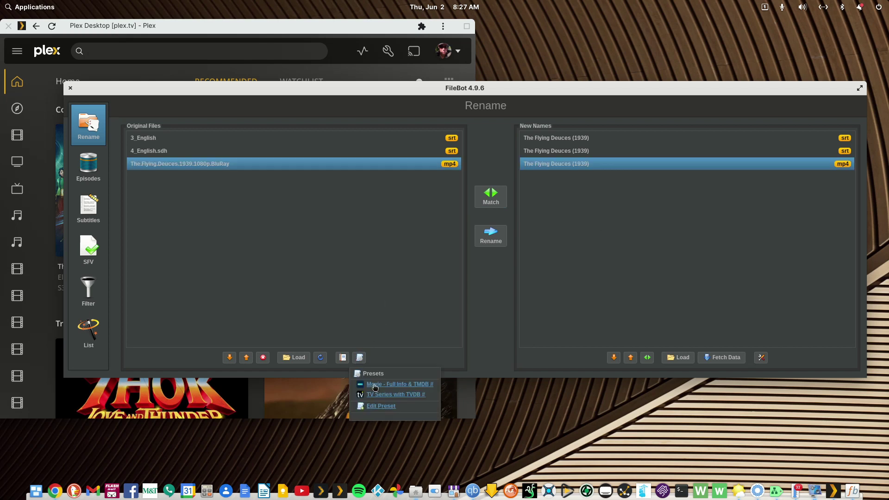
{"action": "left_click", "coordinate": [376, 407]}
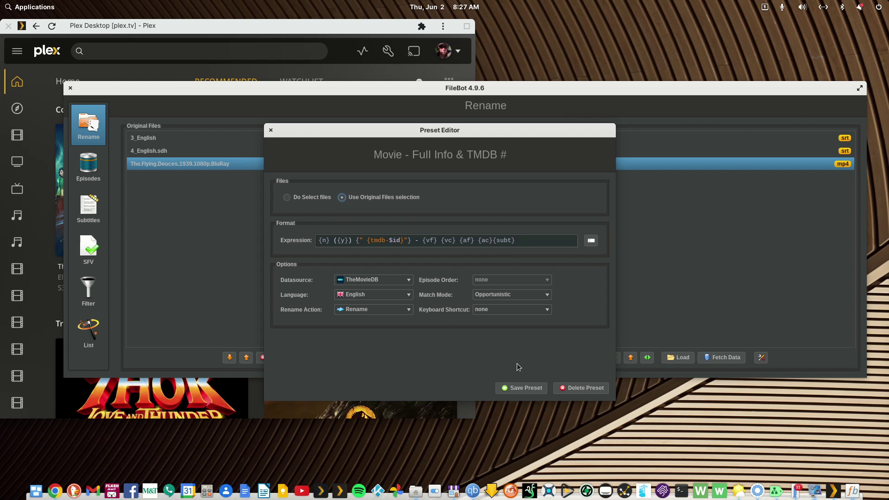
Apply the "Movie - Full Info & TMDB #" preset to the loaded files and rename the video and both subtitle files.
{"action": "left_click", "coordinate": [271, 130]}
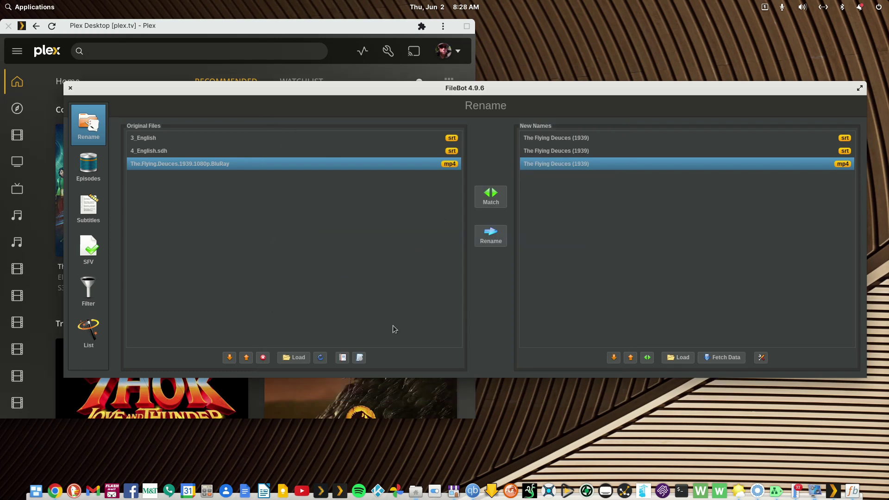
{"action": "left_click", "coordinate": [360, 357]}
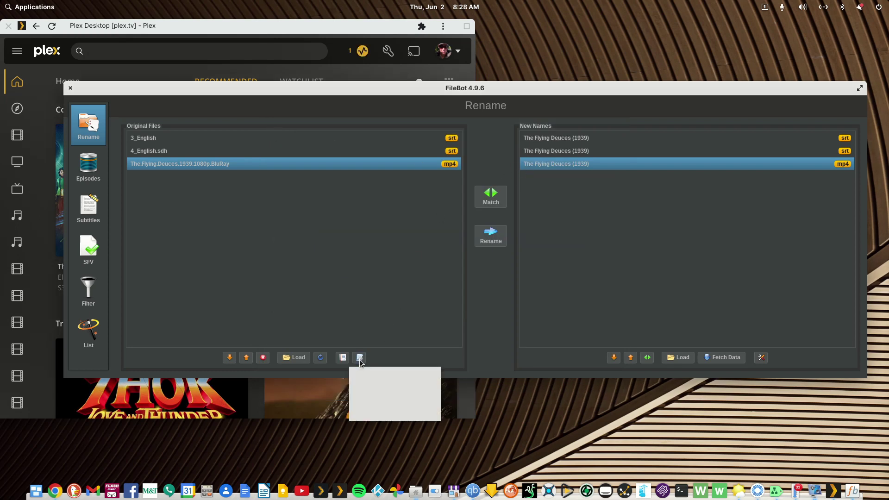
{"action": "left_click", "coordinate": [378, 386]}
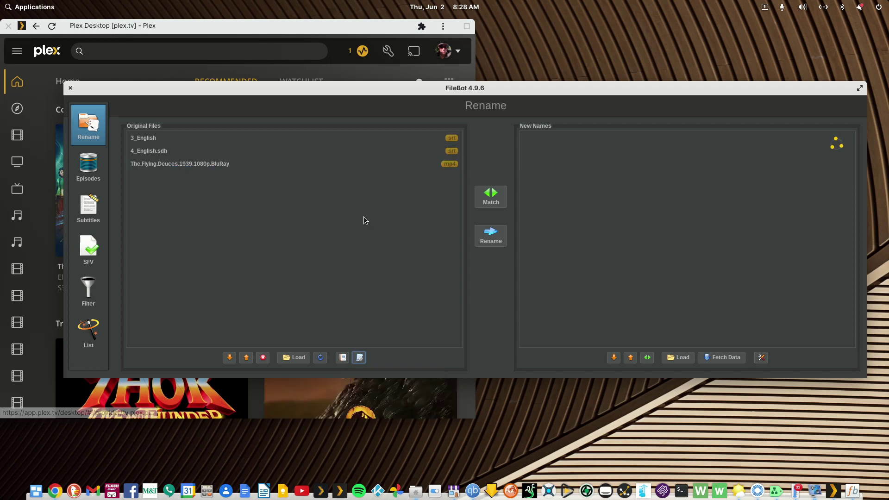
{"action": "left_click", "coordinate": [146, 139]}
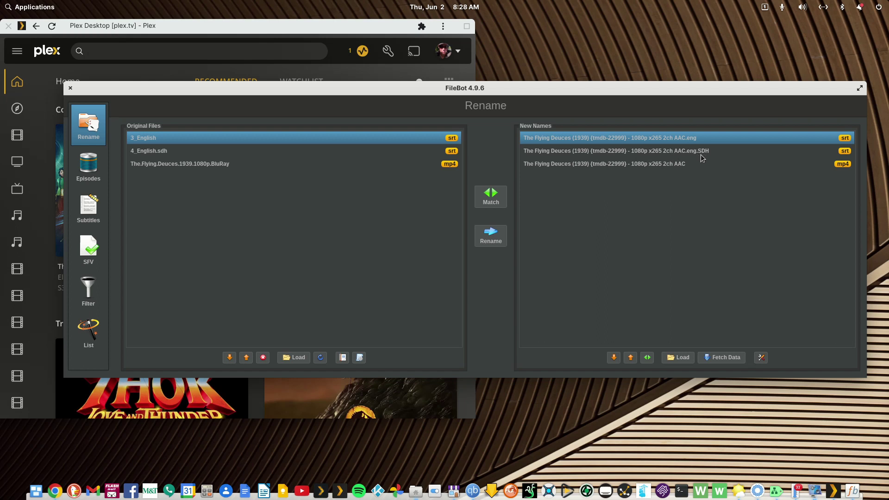
{"action": "left_click", "coordinate": [654, 163]}
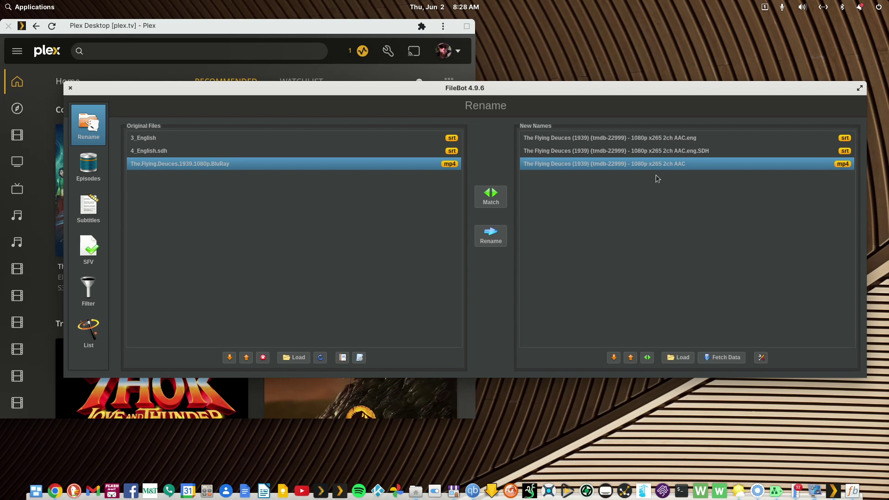
{"action": "left_click", "coordinate": [490, 236]}
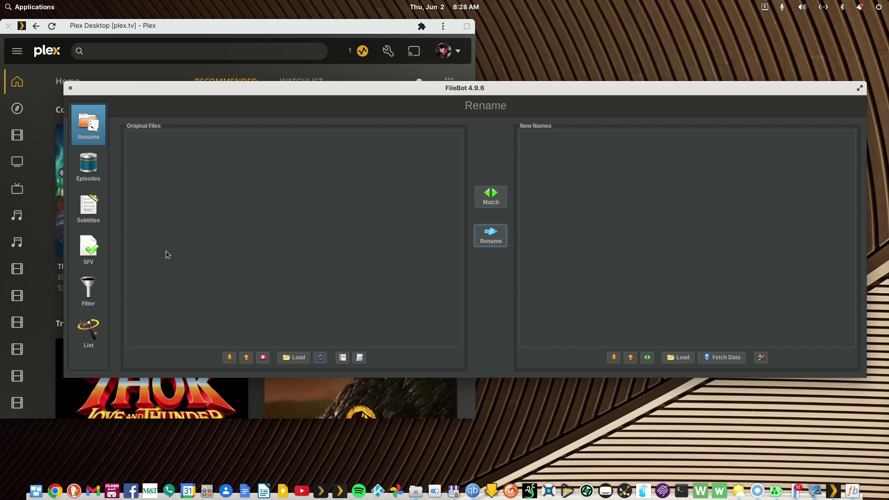
Try enabling "Fetch subtitle files" in the post-processing options for renaming, and cancel the dialog.
{"action": "left_click", "coordinate": [87, 211]}
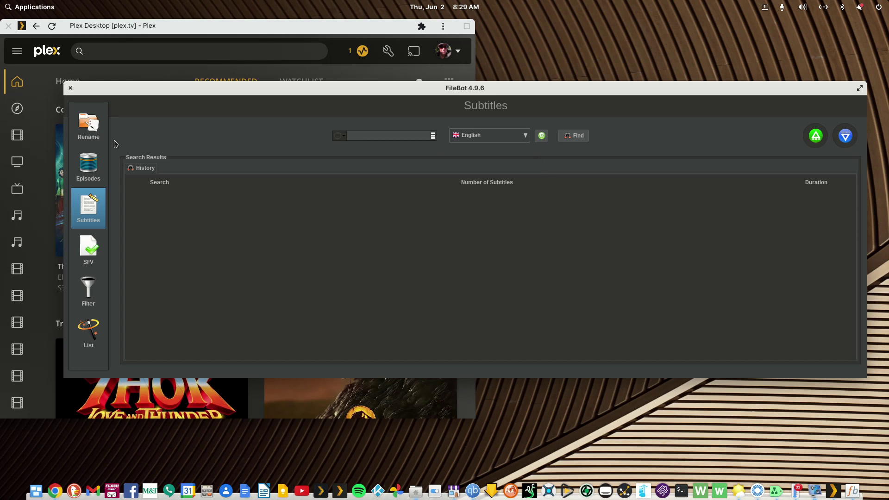
{"action": "left_click", "coordinate": [78, 120]}
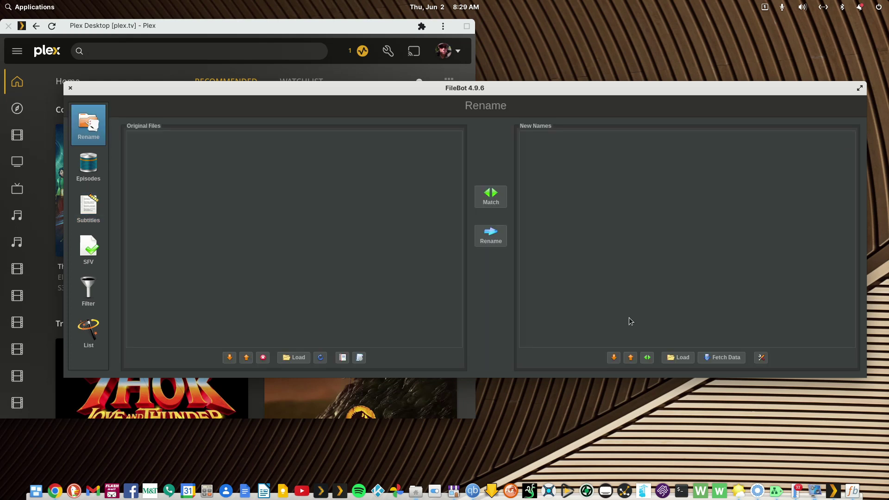
{"action": "left_click", "coordinate": [762, 357]}
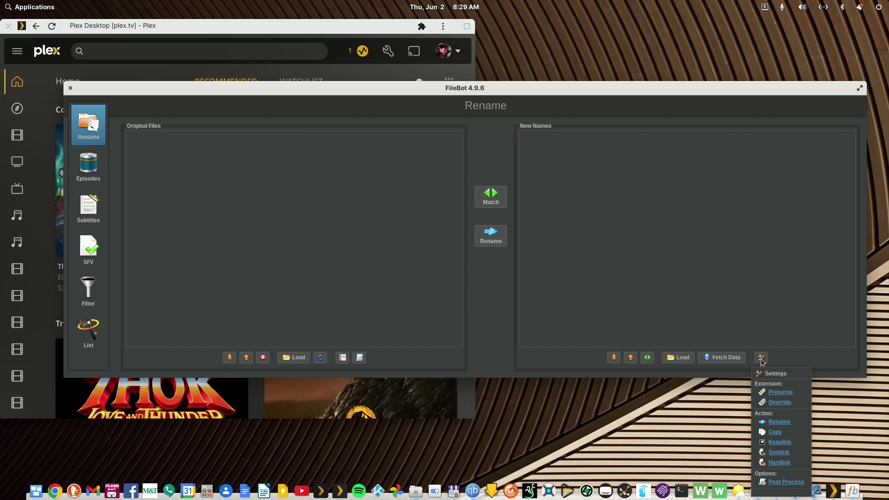
{"action": "left_click", "coordinate": [786, 482]}
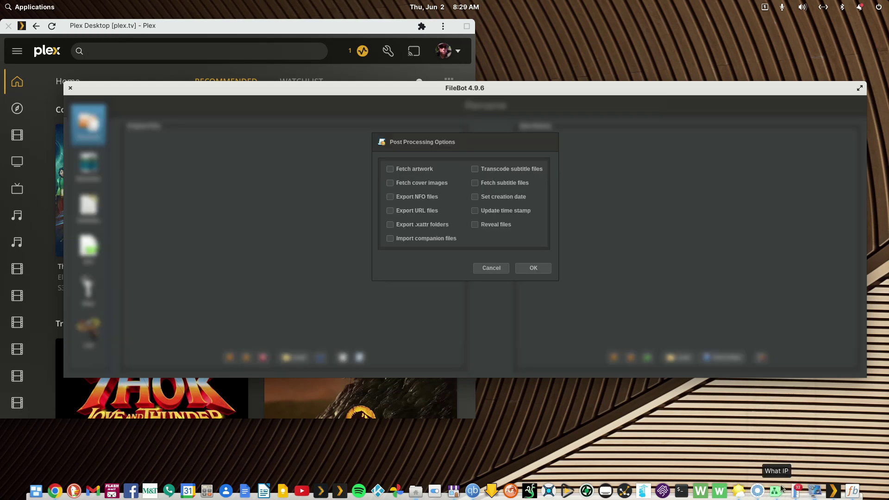
{"action": "left_click", "coordinate": [475, 183]}
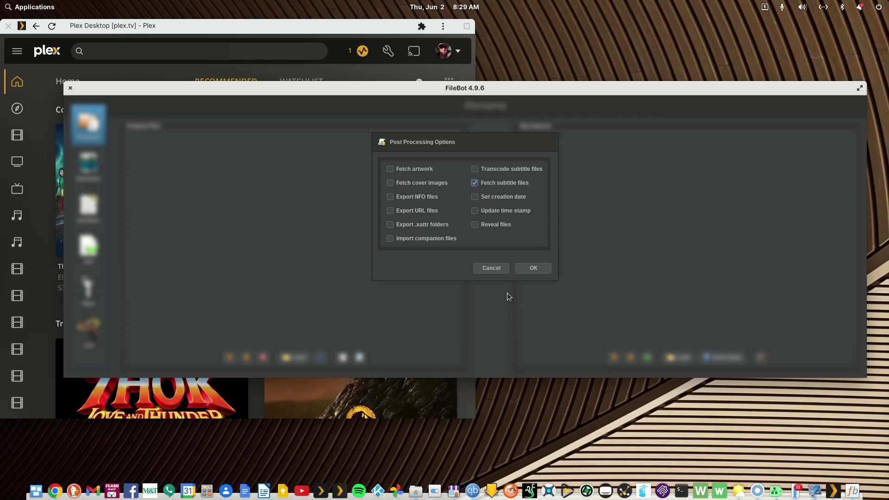
{"action": "left_click", "coordinate": [504, 268]}
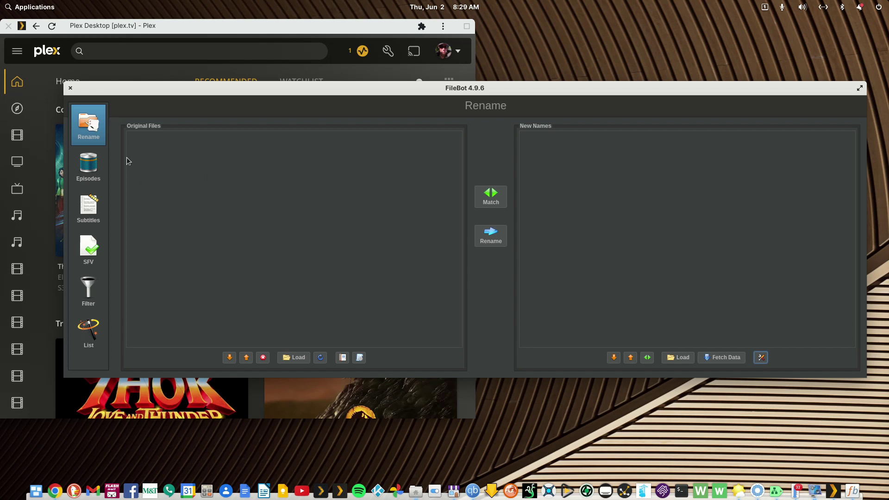
Close FileBot and open the Flying Deuces movie folder in the file manager's Subtitles folder.
{"action": "left_click", "coordinate": [69, 89]}
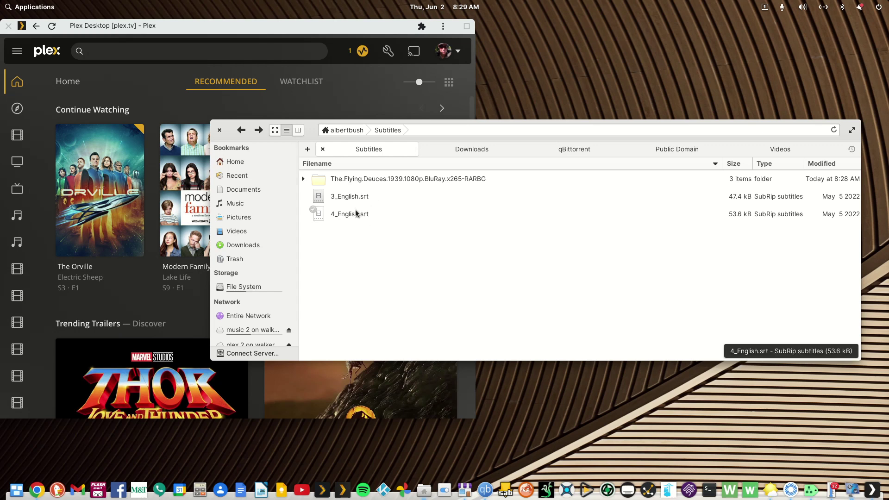
{"action": "double_click", "coordinate": [369, 179]}
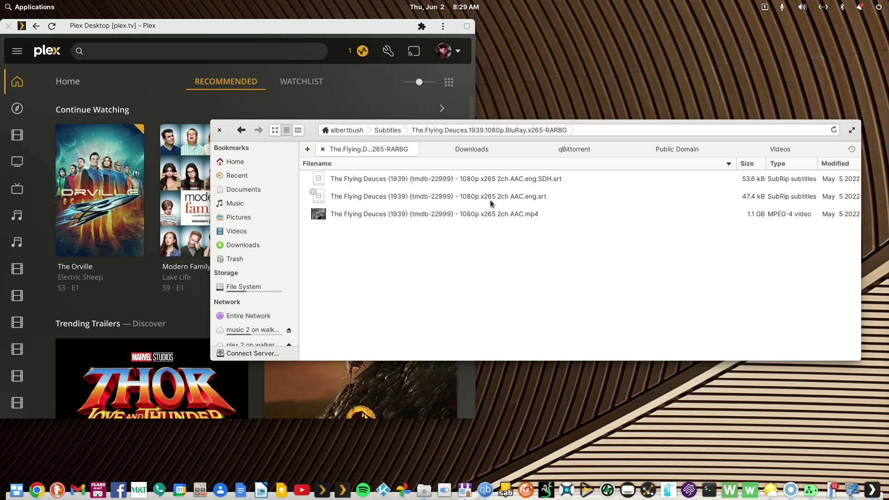
Cut the renamed English SDH subtitle file and paste it back into the same movie folder.
{"action": "right_click", "coordinate": [496, 180]}
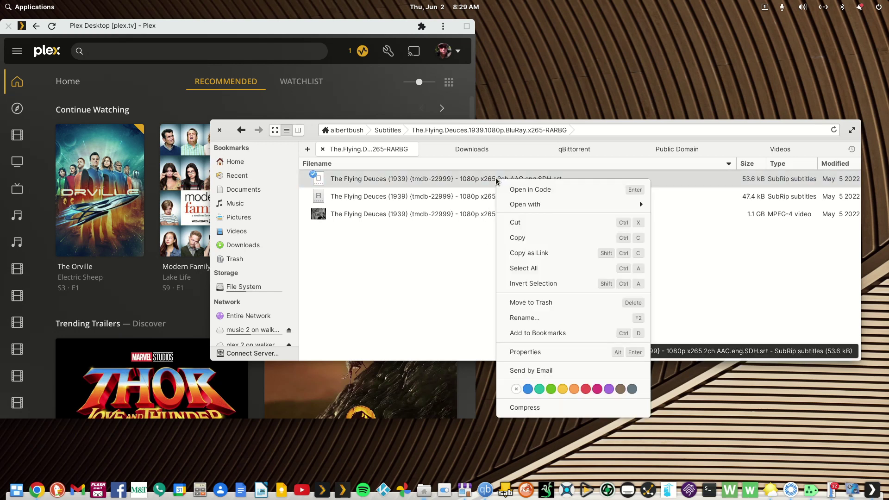
{"action": "left_click", "coordinate": [519, 222]}
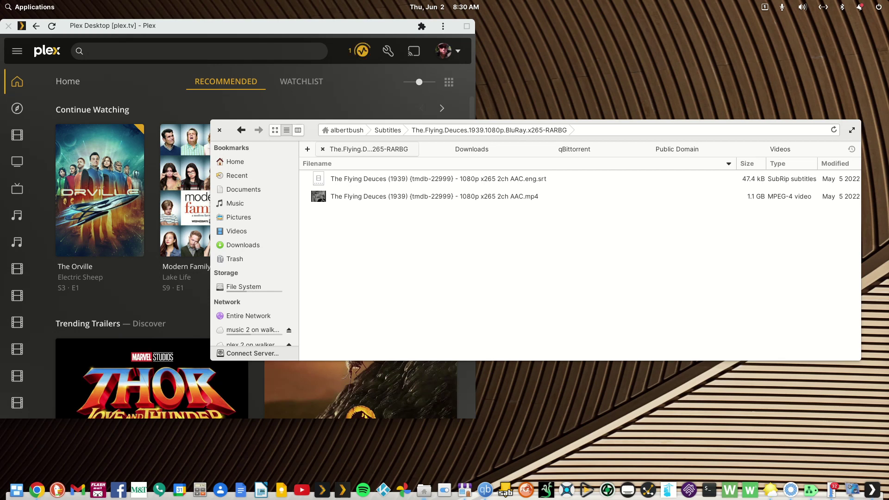
{"action": "right_click", "coordinate": [399, 297]}
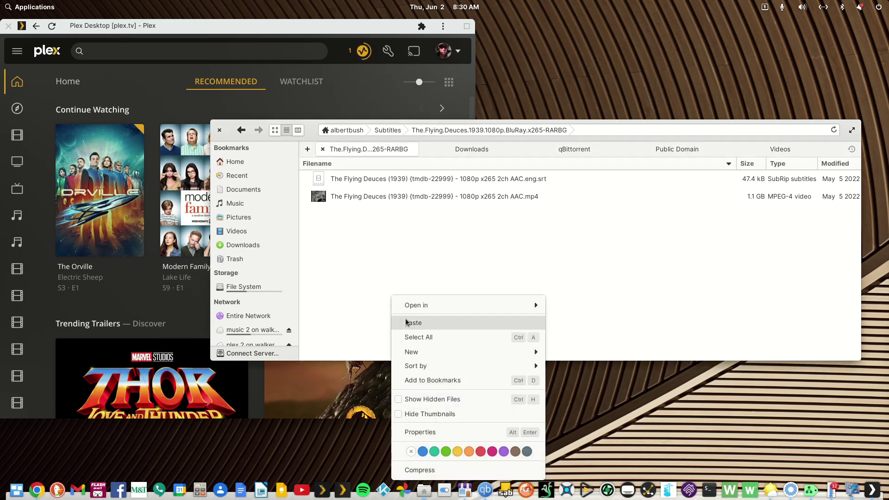
{"action": "left_click", "coordinate": [412, 323]}
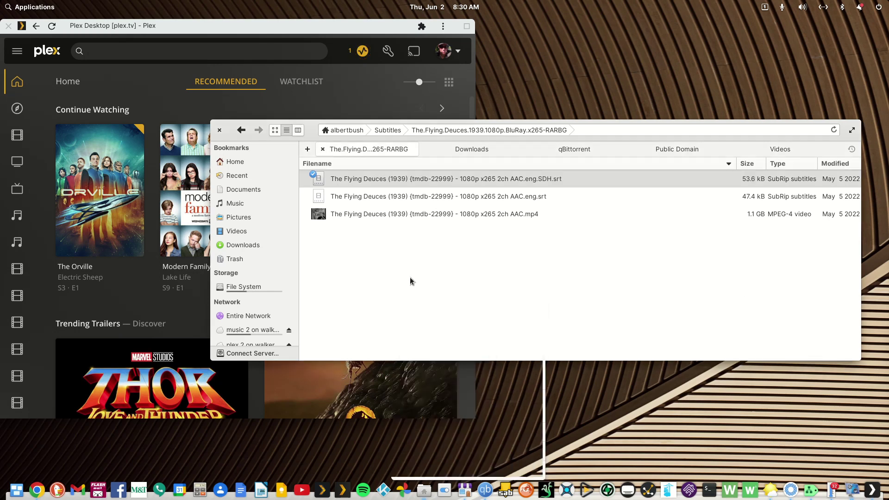
Cut the renamed Flying Deuces MP4 video from the movie folder, leaving both subtitle files there.
{"action": "right_click", "coordinate": [436, 211]}
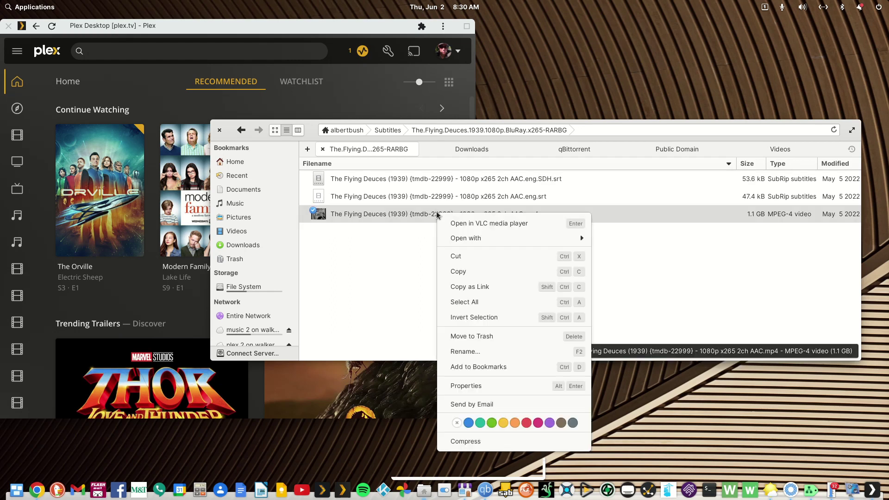
{"action": "left_click", "coordinate": [458, 257]}
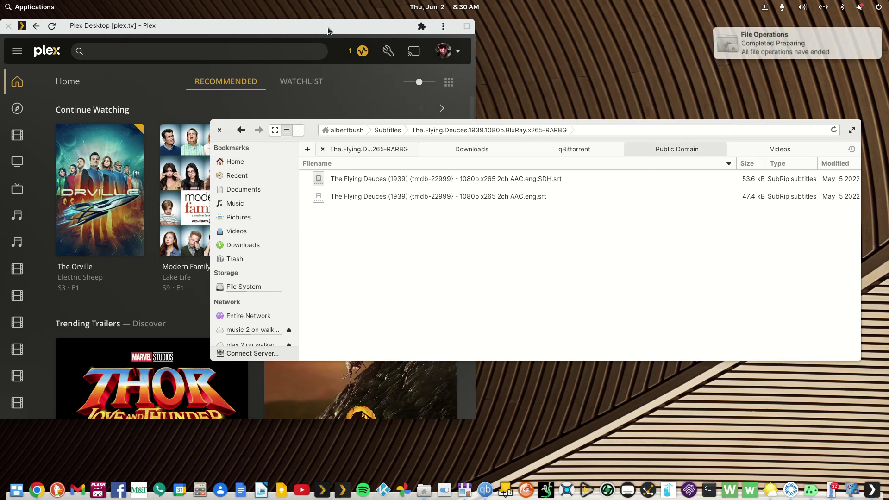
Switch to Plex Desktop, widen its window, open The Flying Deuces from Recently Added in Movies, and check its subtitle options.
{"action": "left_click", "coordinate": [387, 31]}
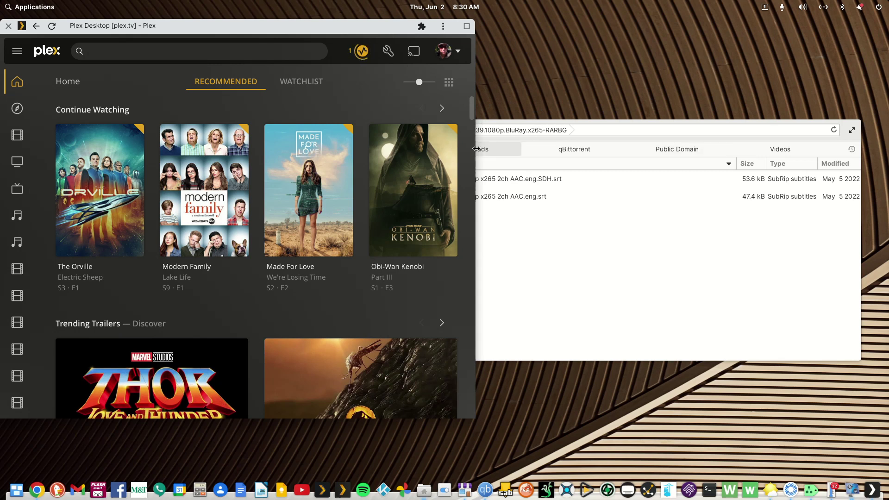
{"action": "left_click_drag", "start_coordinate": [475, 149], "coordinate": [763, 149]}
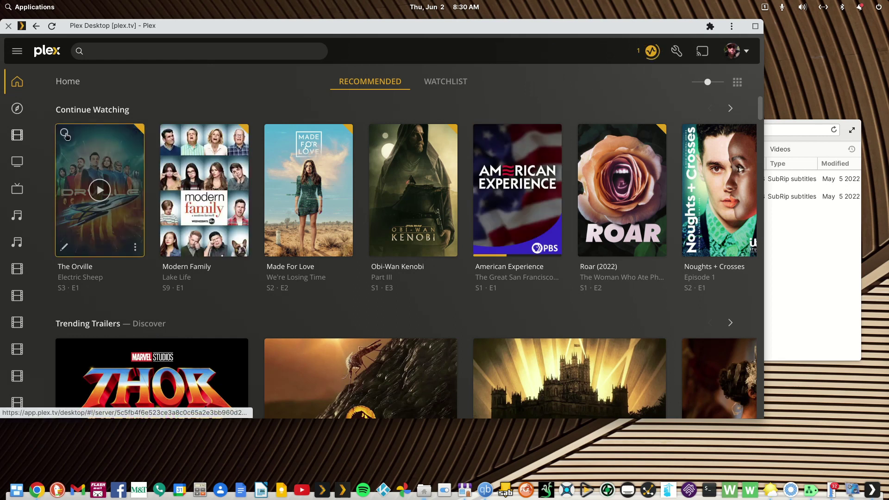
{"action": "scroll", "coordinate": [181, 214], "scroll_direction": "down", "scroll_amount": 2}
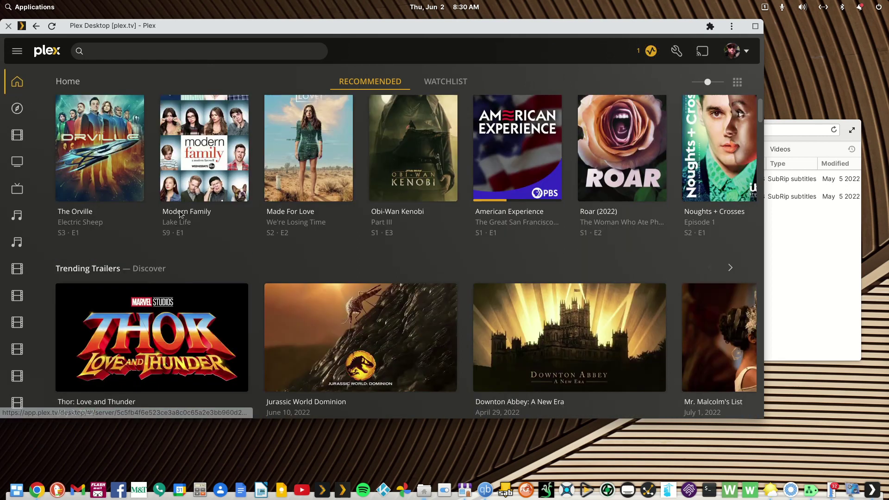
{"action": "scroll", "coordinate": [181, 216], "scroll_direction": "down", "scroll_amount": 8}
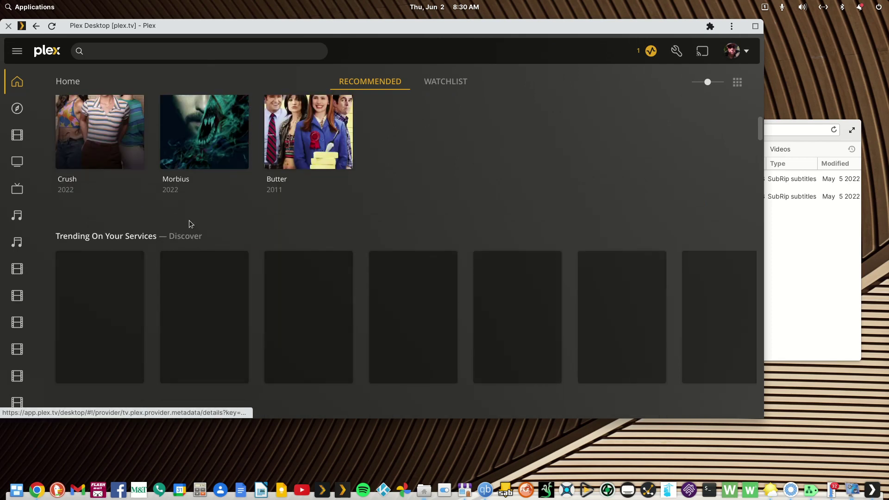
{"action": "scroll", "coordinate": [188, 223], "scroll_direction": "down", "scroll_amount": 5}
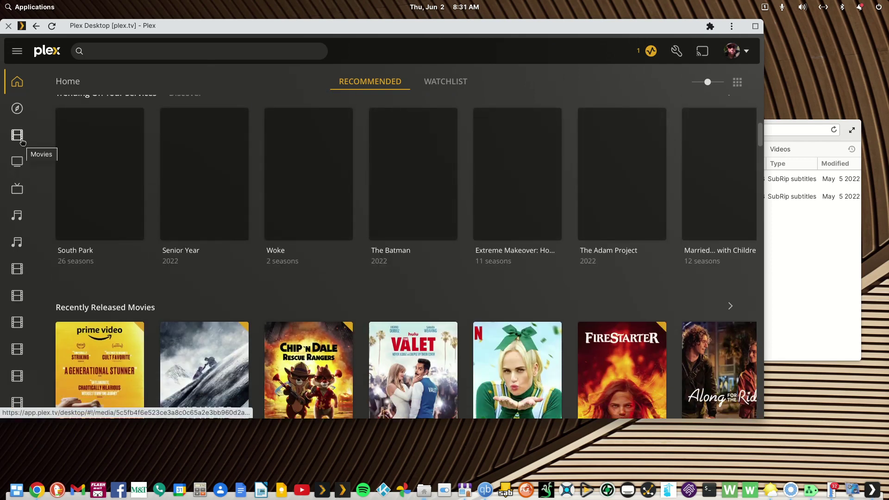
{"action": "scroll", "coordinate": [185, 217], "scroll_direction": "down", "scroll_amount": 8}
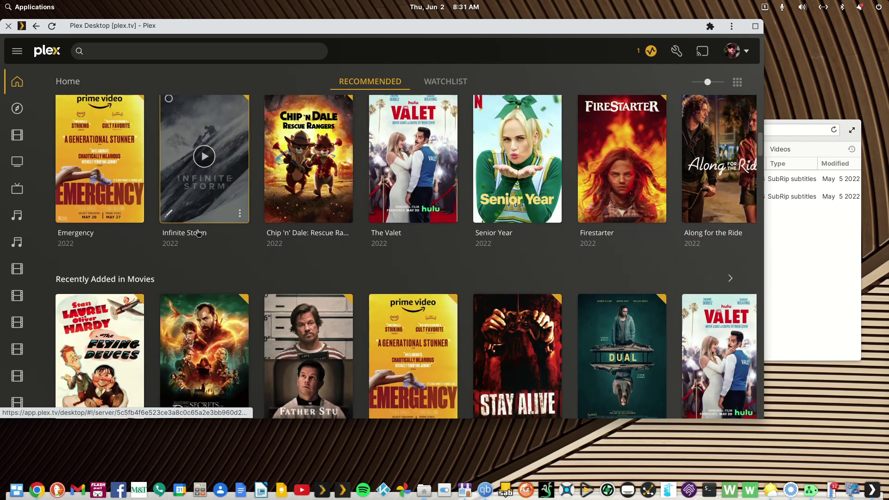
{"action": "scroll", "coordinate": [198, 233], "scroll_direction": "down", "scroll_amount": 5}
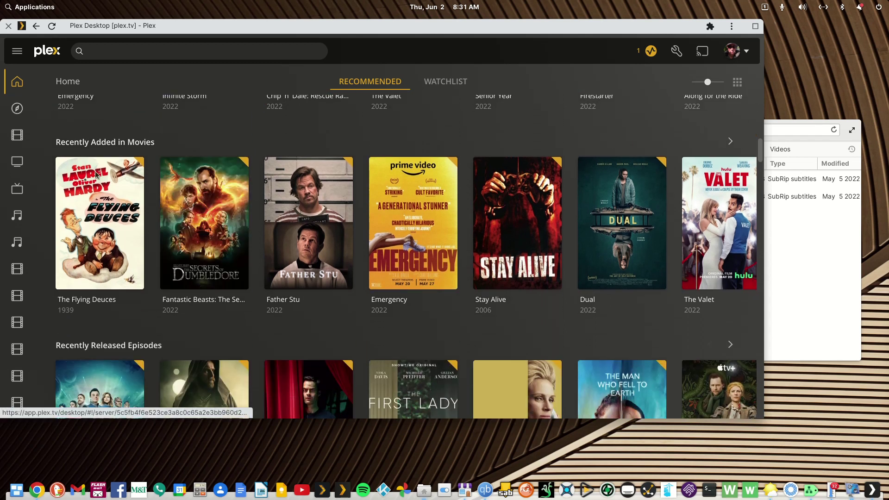
{"action": "mouse_move", "coordinate": [96, 177]}
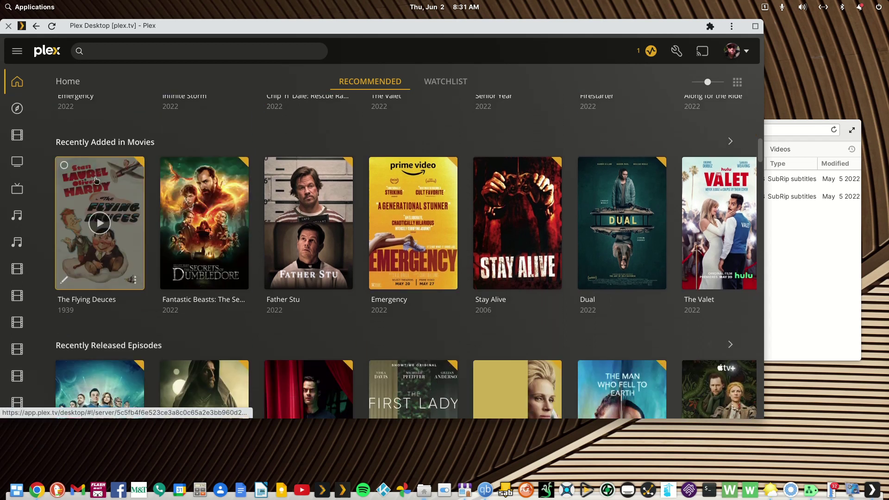
{"action": "left_click", "coordinate": [134, 200]}
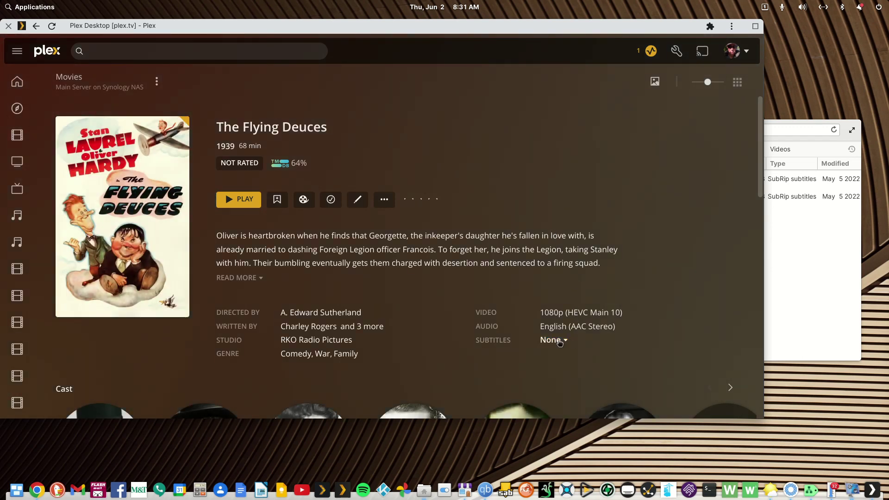
{"action": "left_click", "coordinate": [559, 343]}
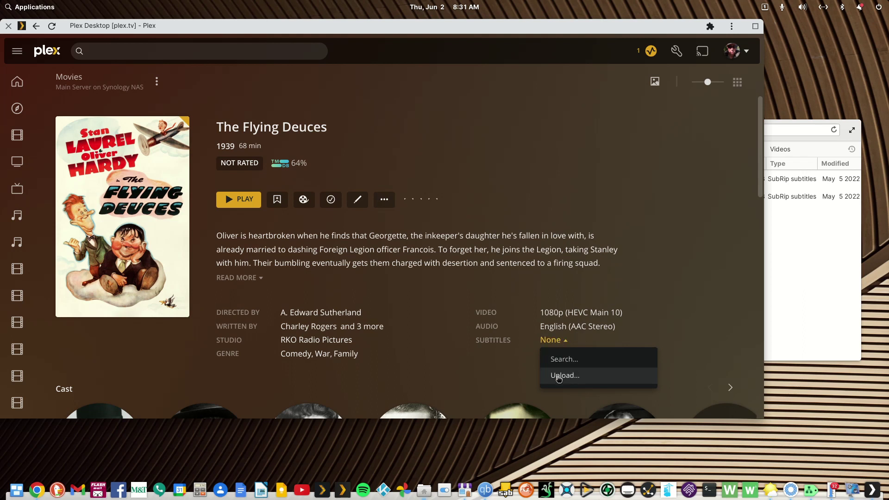
{"action": "left_click", "coordinate": [507, 166]}
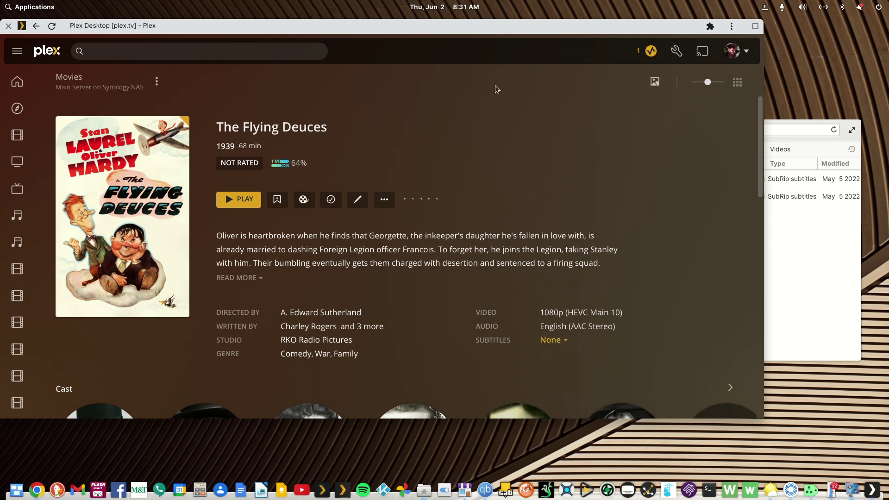
Launch Plex HTPC and highlight The Flying Deuces under Recently Added in Movies in the Movies library.
{"action": "left_click", "coordinate": [323, 491]}
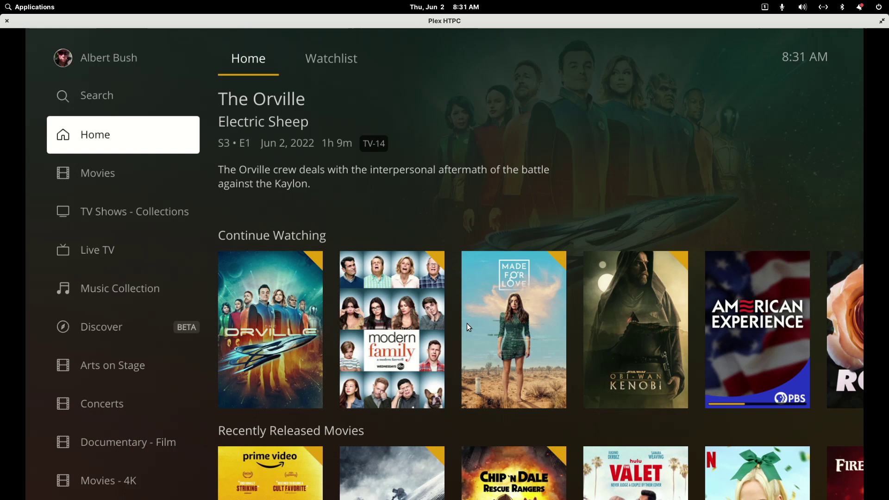
{"action": "key", "text": "Down"}
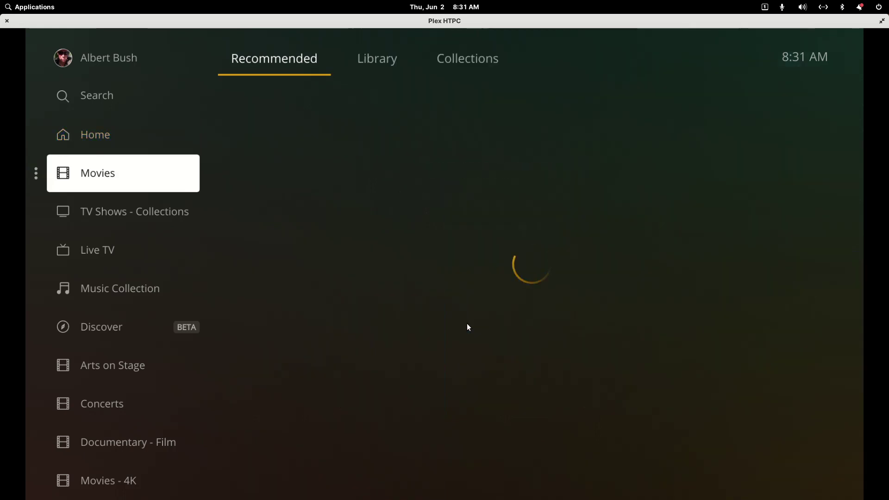
{"action": "key", "text": "Right"}
{"action": "key", "text": "Down"}
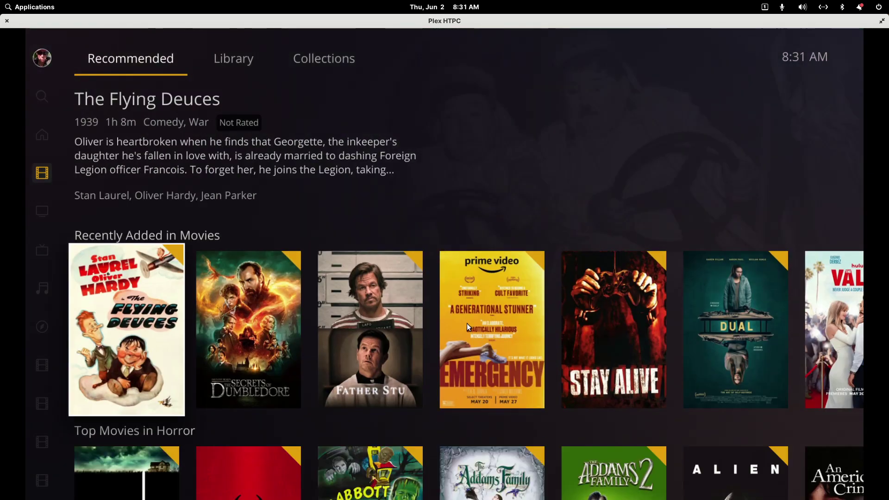
{"action": "key", "text": "Right"}
{"action": "key", "text": "Left"}
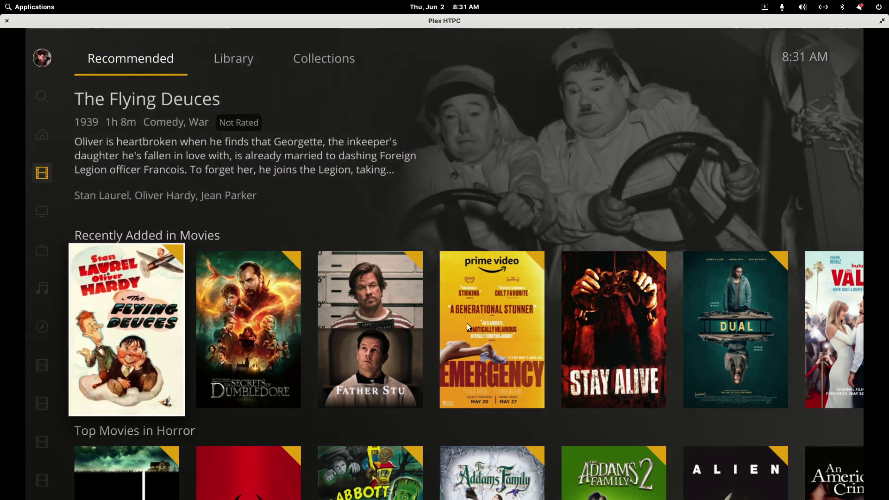
Open The Flying Deuces in Plex HTPC and bring up its subtitle track selection.
{"action": "key", "text": "Return"}
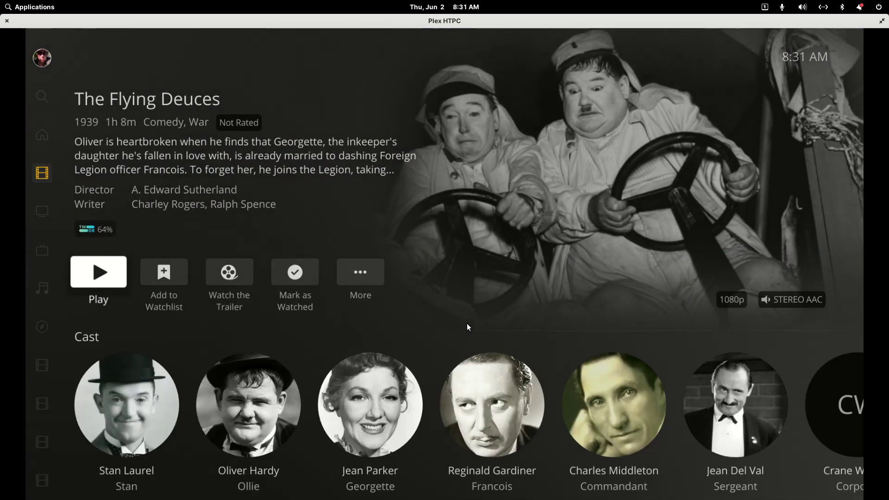
{"action": "key", "text": "Right"}
{"action": "key", "text": "Right"}
{"action": "key", "text": "Right"}
{"action": "key", "text": "Right"}
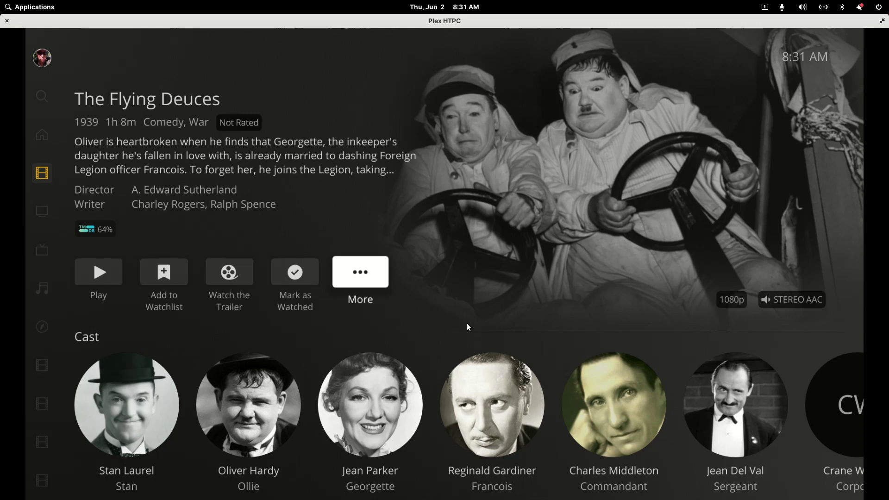
{"action": "key", "text": "Return"}
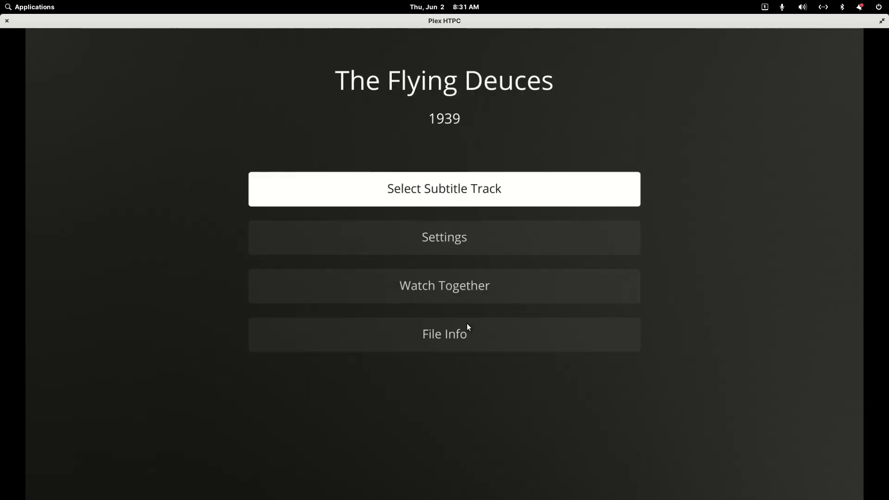
{"action": "key", "text": "Return"}
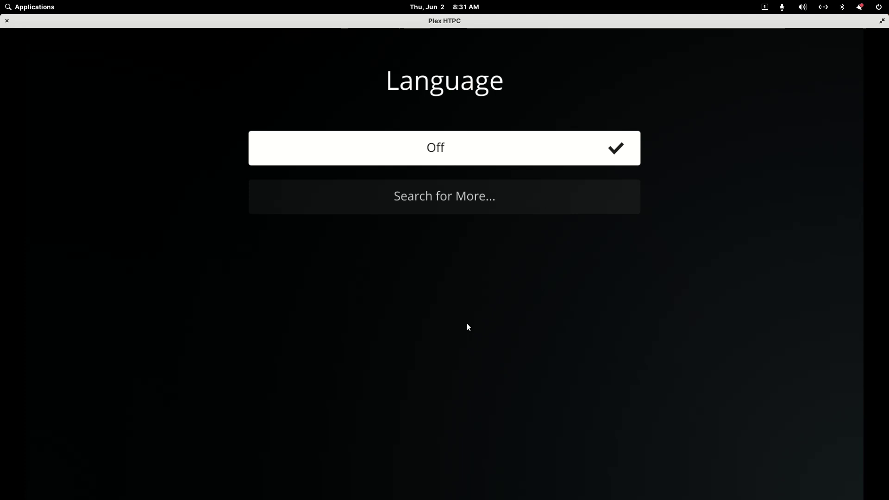
Search for more English subtitles for The Flying Deuces, look through the results without choosing any, and close Plex HTPC.
{"action": "key", "text": "Down"}
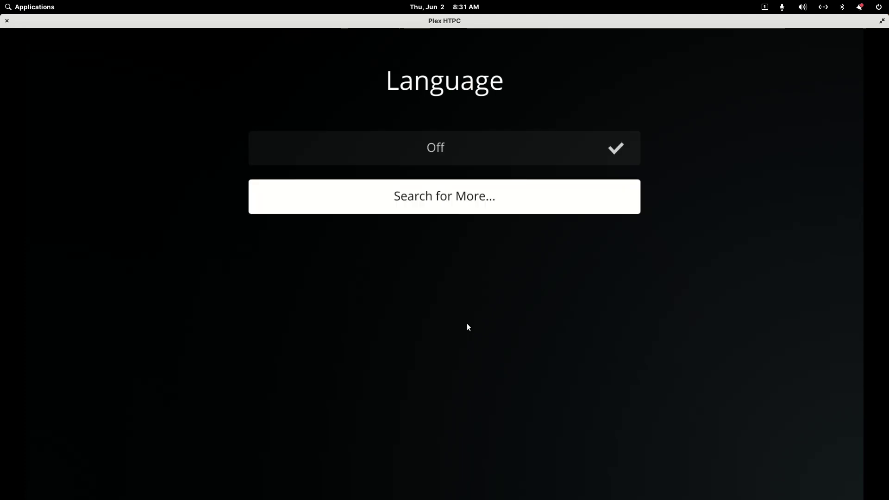
{"action": "key", "text": "Return"}
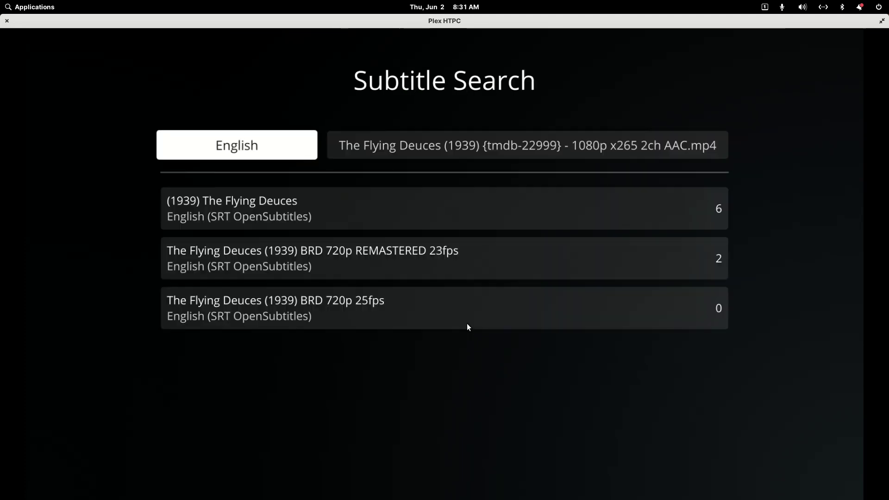
{"action": "key", "text": "Down"}
{"action": "key", "text": "Down"}
{"action": "key", "text": "Down"}
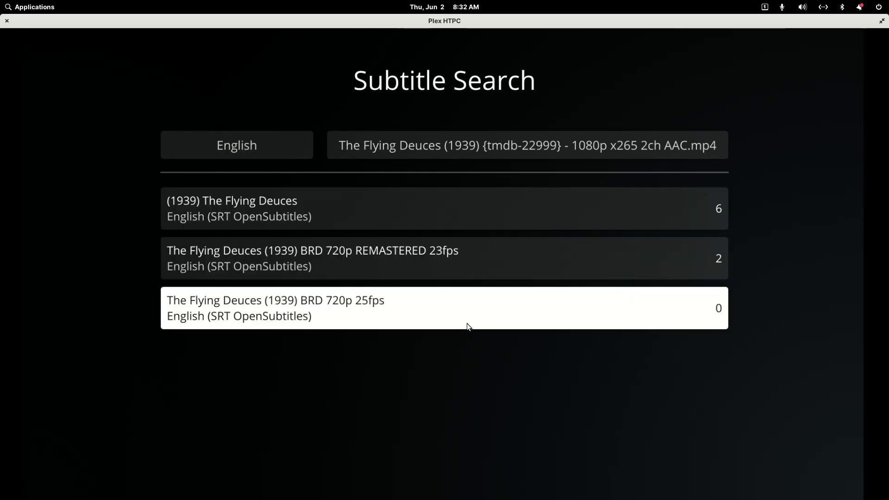
{"action": "key", "text": "Up"}
{"action": "key", "text": "Up"}
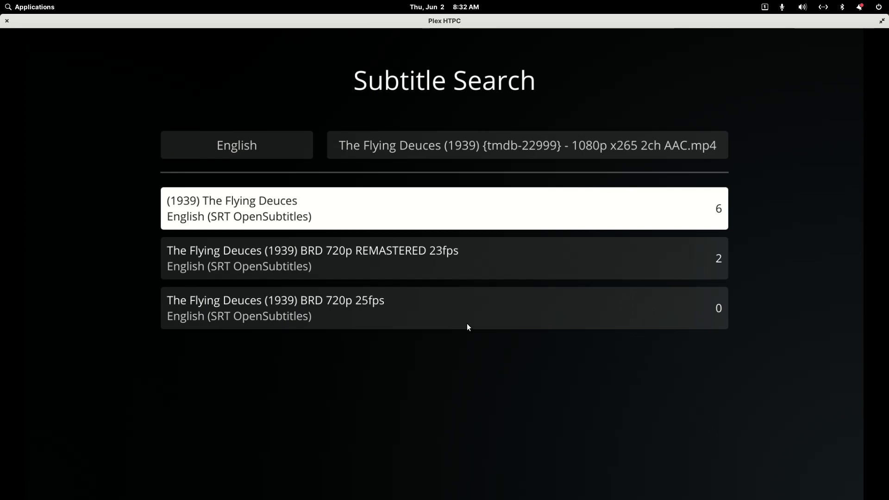
{"action": "key", "text": "Escape"}
{"action": "key", "text": "Escape"}
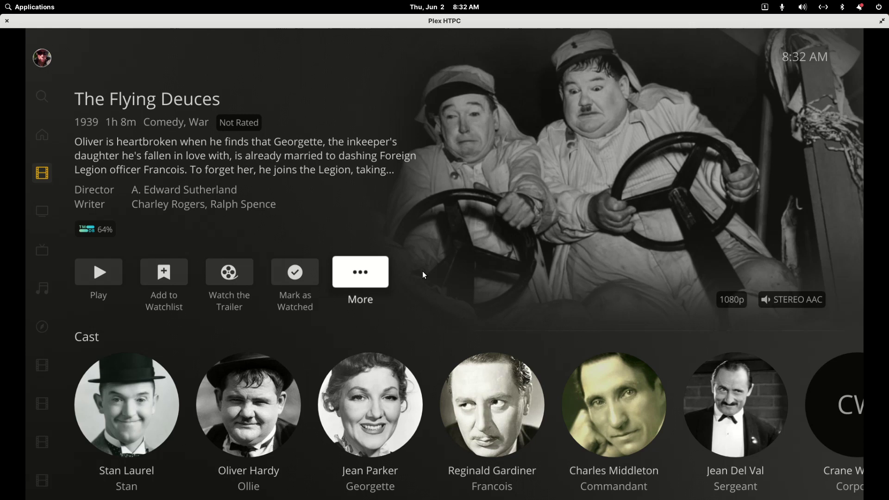
{"action": "left_click", "coordinate": [7, 23]}
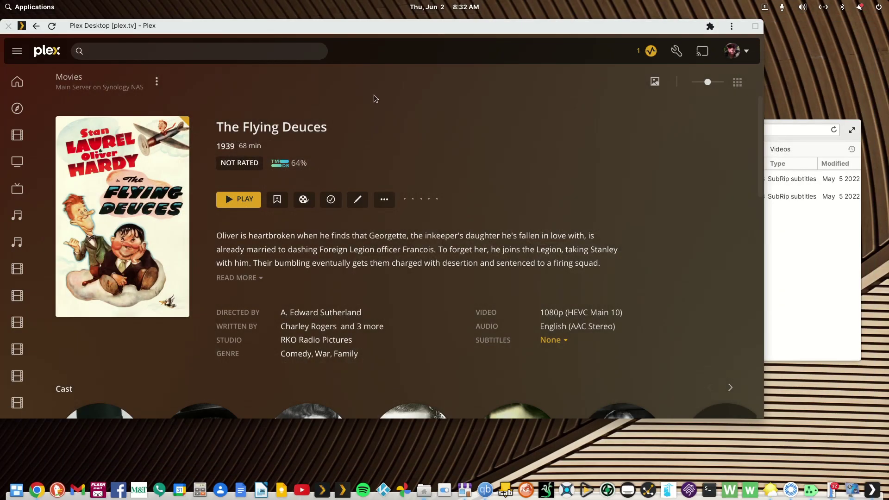
In Plex Desktop, upload 3_English.srt from the Subtitles folder as a subtitle for The Flying Deuces and check how it is listed.
{"action": "left_click", "coordinate": [560, 341]}
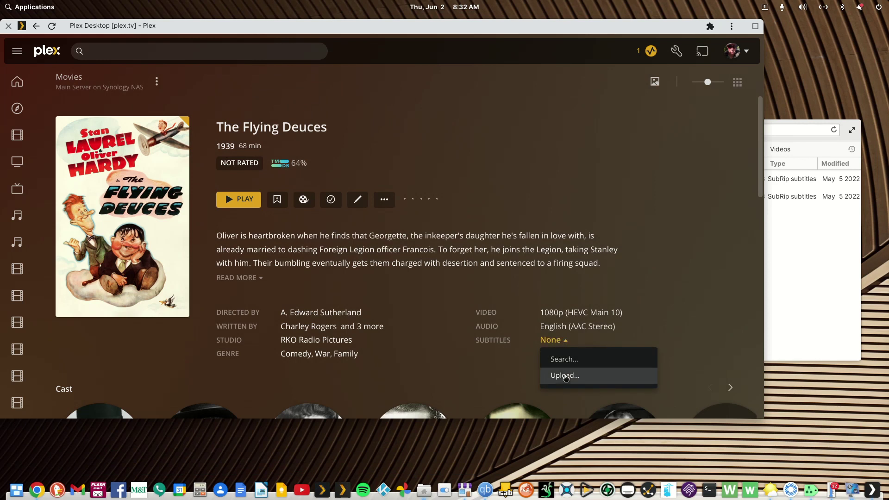
{"action": "left_click", "coordinate": [565, 376]}
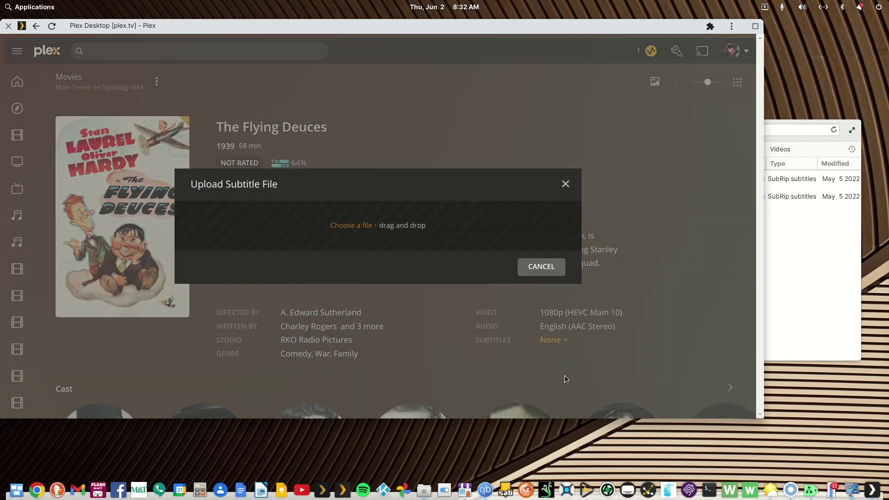
{"action": "left_click", "coordinate": [358, 227]}
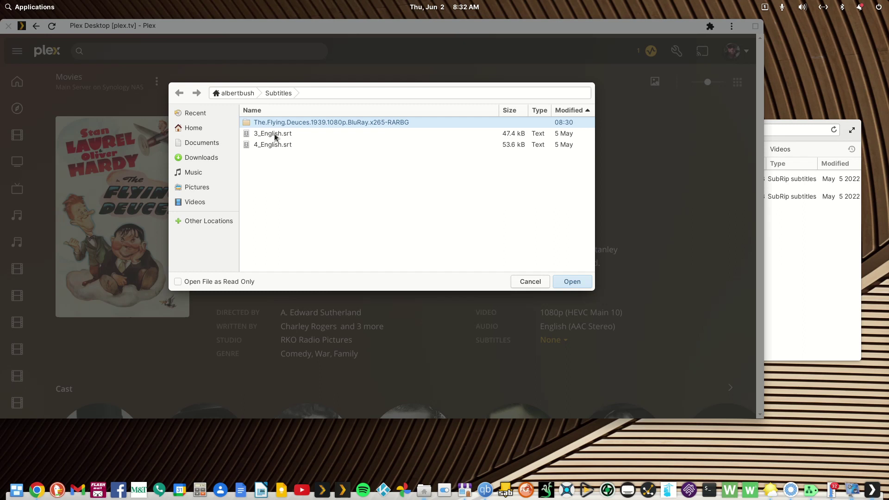
{"action": "left_click", "coordinate": [274, 134]}
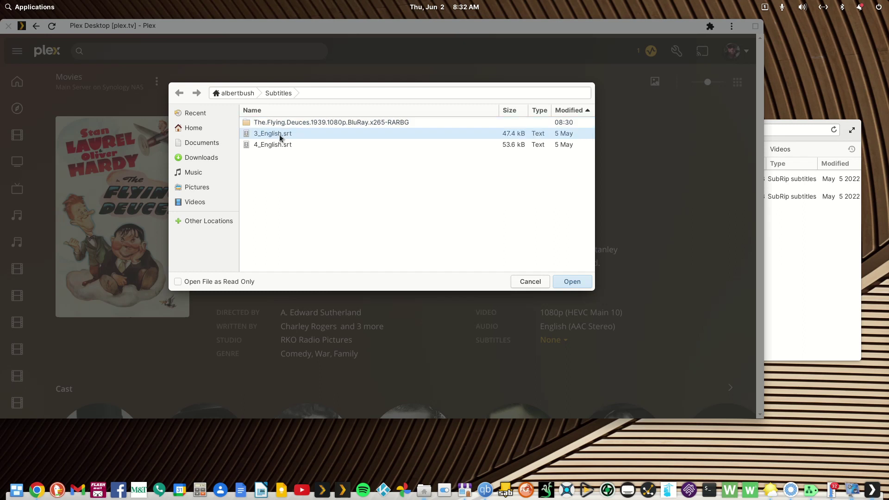
{"action": "left_click", "coordinate": [559, 281]}
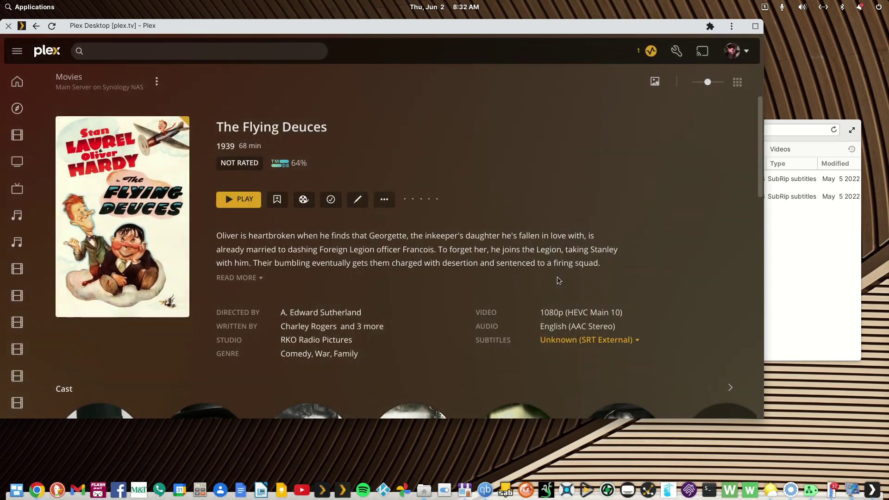
{"action": "left_click", "coordinate": [590, 341]}
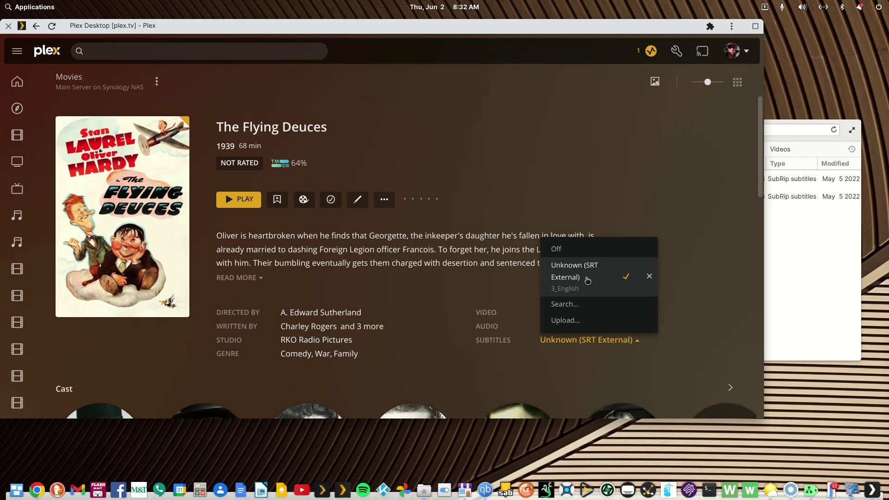
{"action": "left_click", "coordinate": [700, 223]}
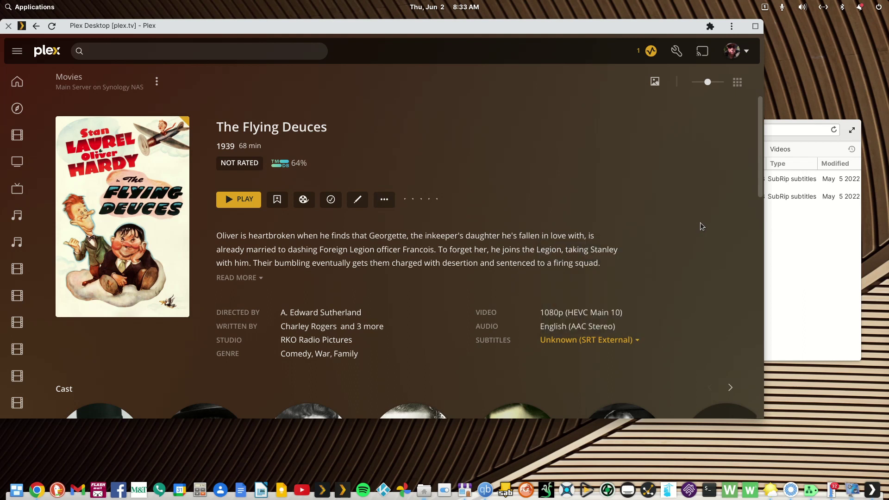
Play The Flying Deuces, skip ahead to about 14:45, and stop playback.
{"action": "left_click", "coordinate": [240, 203]}
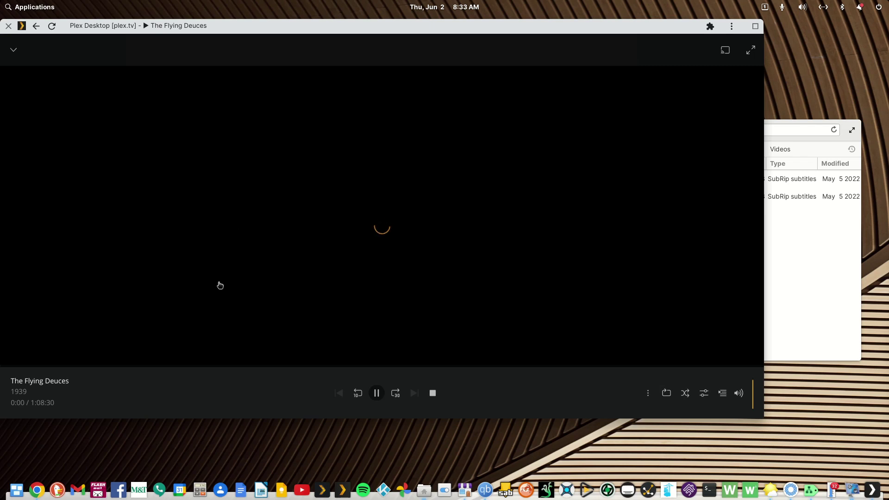
{"action": "left_click", "coordinate": [164, 367]}
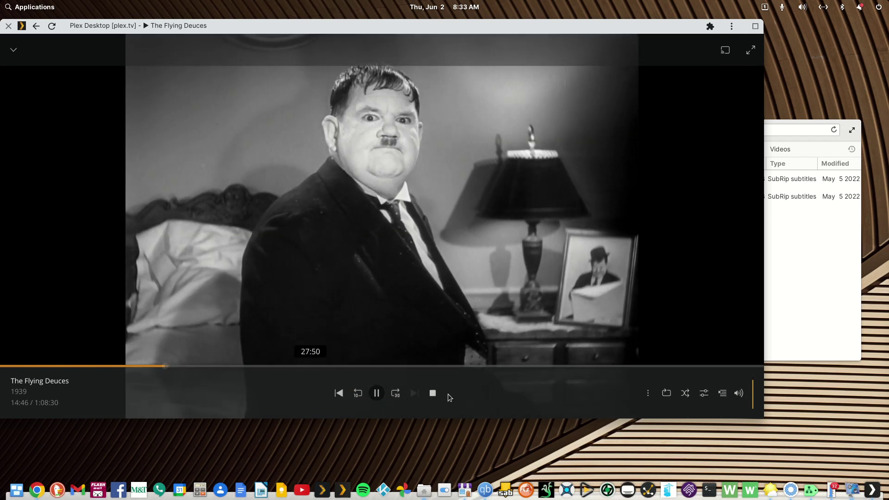
{"action": "left_click", "coordinate": [434, 393]}
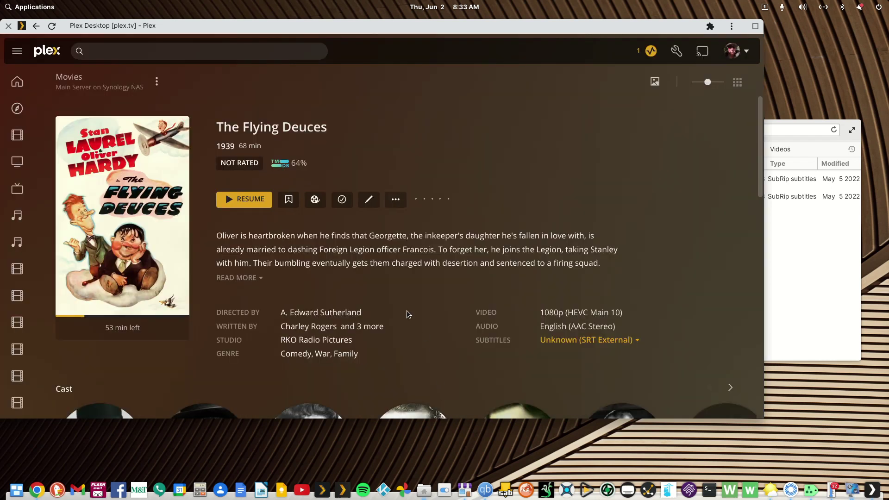
In the file manager, copy the text "The Flying Deuces (1939)" from the SDH subtitle's file name, leaving that file's name as it is.
{"action": "left_click", "coordinate": [780, 121]}
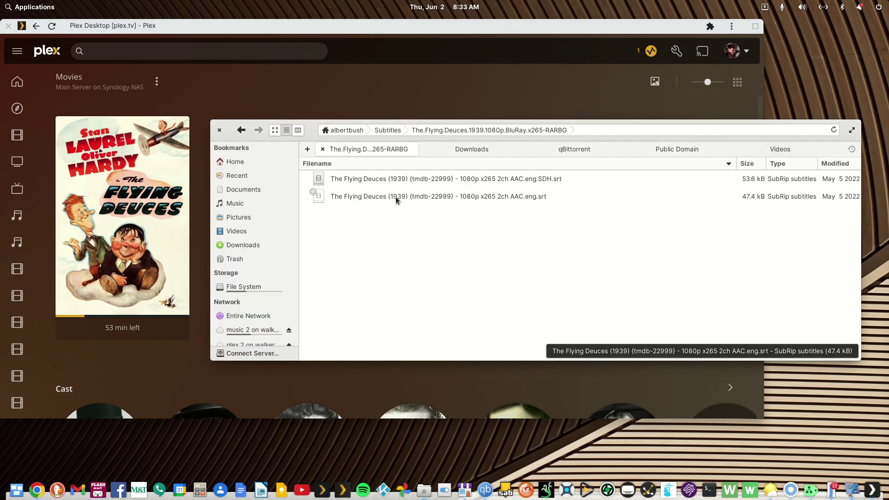
{"action": "left_click", "coordinate": [348, 179]}
{"action": "right_click", "coordinate": [348, 179]}
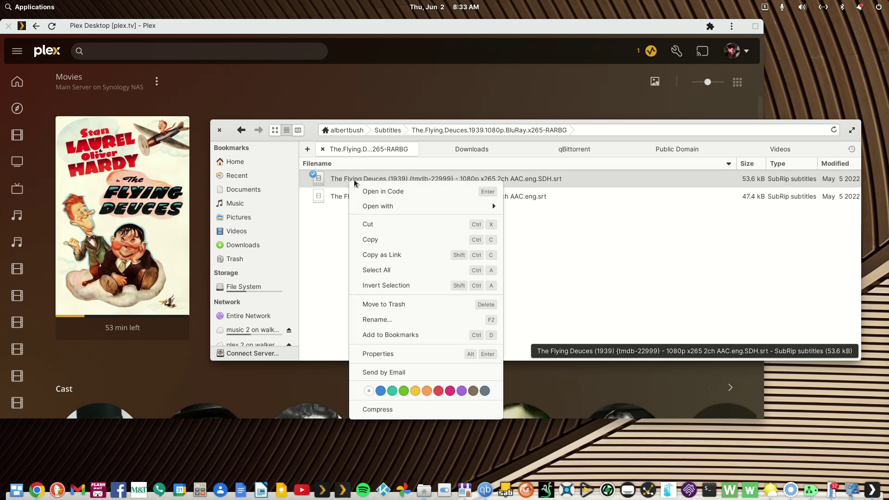
{"action": "left_click", "coordinate": [390, 321]}
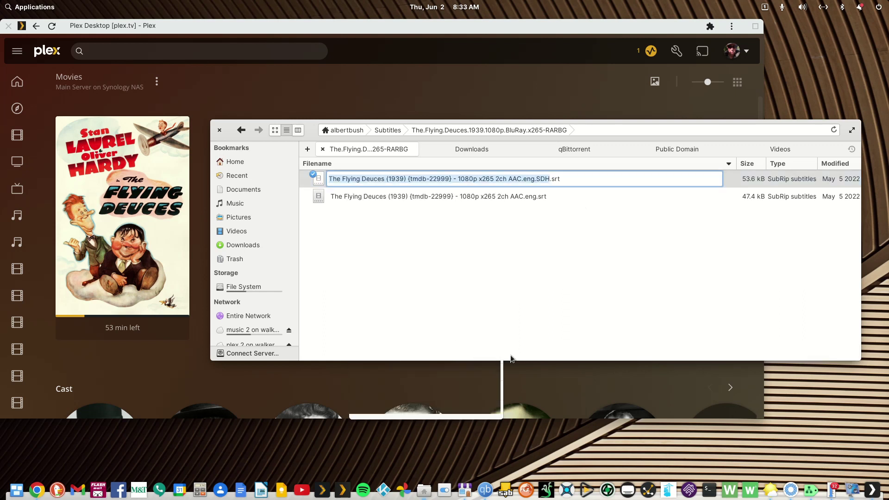
{"action": "key", "text": "Home"}
{"action": "key", "text": "shift+Right"}
{"action": "key", "text": "shift+Right"}
{"action": "key", "text": "shift+Right"}
{"action": "key", "text": "shift+Right"}
{"action": "key", "text": "shift+Right"}
{"action": "key", "text": "shift+Right"}
{"action": "key", "text": "shift+Right"}
{"action": "key", "text": "shift+Right"}
{"action": "key", "text": "shift+Right"}
{"action": "key", "text": "shift+Right"}
{"action": "key", "text": "shift+Right"}
{"action": "key", "text": "shift+Right"}
{"action": "key", "text": "shift+Right"}
{"action": "key", "text": "shift+Right"}
{"action": "key", "text": "shift+Right"}
{"action": "key", "text": "shift+Right"}
{"action": "key", "text": "shift+Right"}
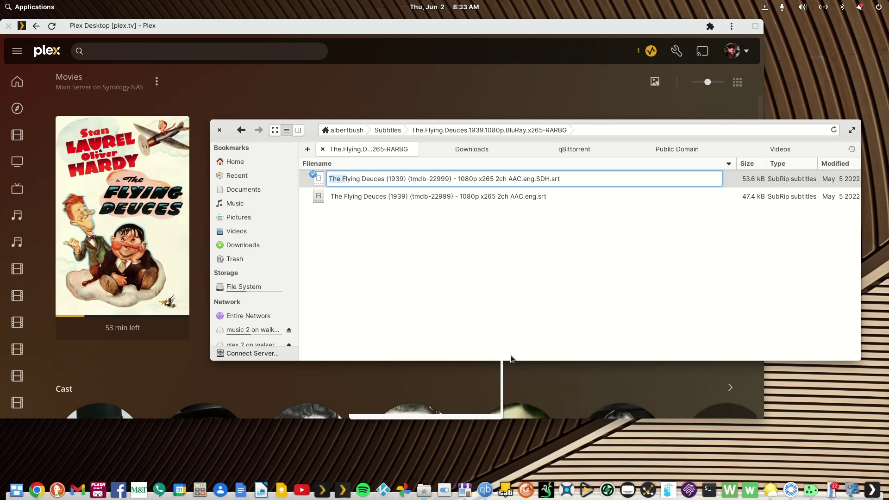
{"action": "key", "text": "shift+Right"}
{"action": "key", "text": "shift+Right"}
{"action": "key", "text": "shift+Right"}
{"action": "key", "text": "shift+Right"}
{"action": "key", "text": "shift+Right"}
{"action": "key", "text": "shift+Right"}
{"action": "key", "text": "shift+Right"}
{"action": "key", "text": "ctrl+c"}
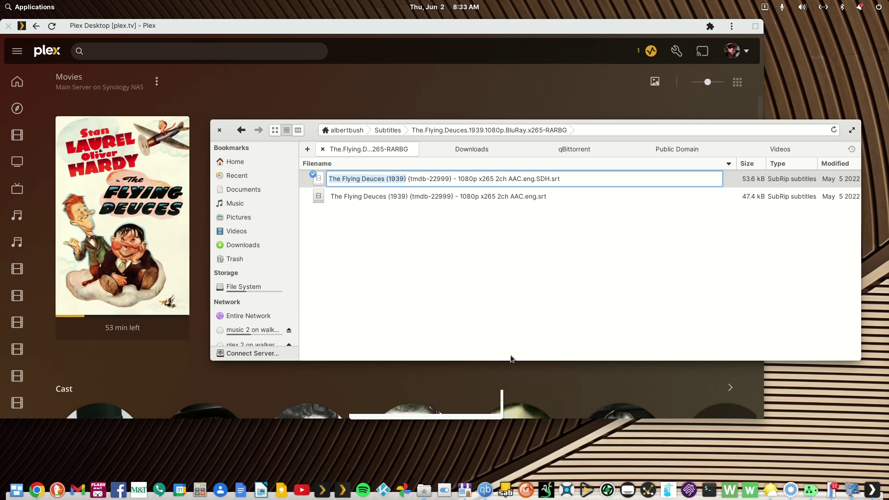
{"action": "key", "text": "Escape"}
{"action": "key", "text": "Down"}
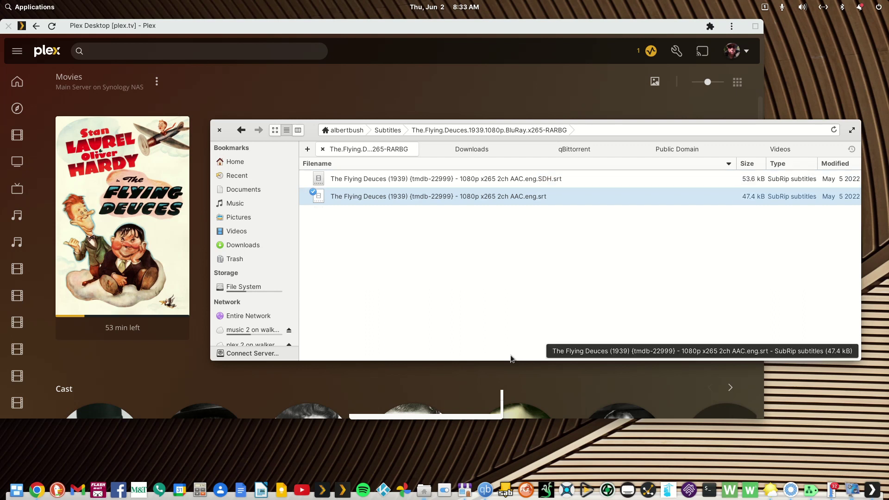
Go back to the Subtitles folder and rename 3_English.srt to "The Flying Deuces (1939).srt" using the copied title.
{"action": "left_click", "coordinate": [241, 130]}
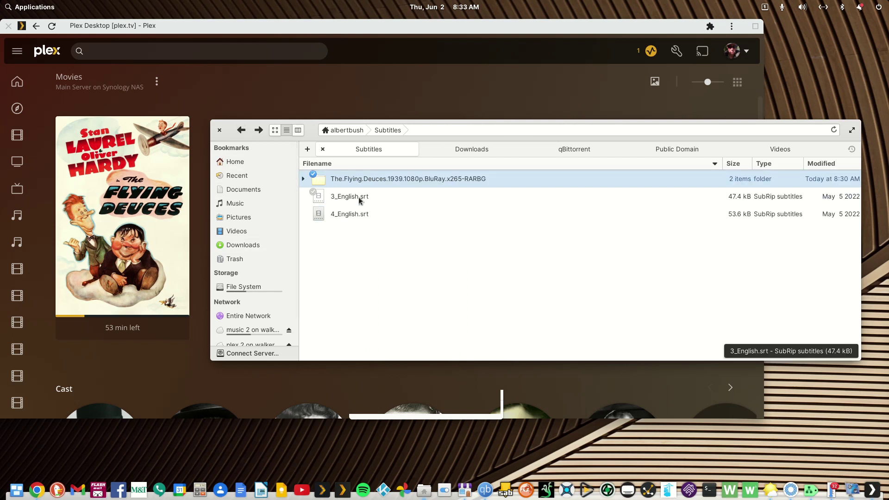
{"action": "left_click", "coordinate": [359, 199]}
{"action": "right_click", "coordinate": [358, 199]}
{"action": "left_click", "coordinate": [378, 339]}
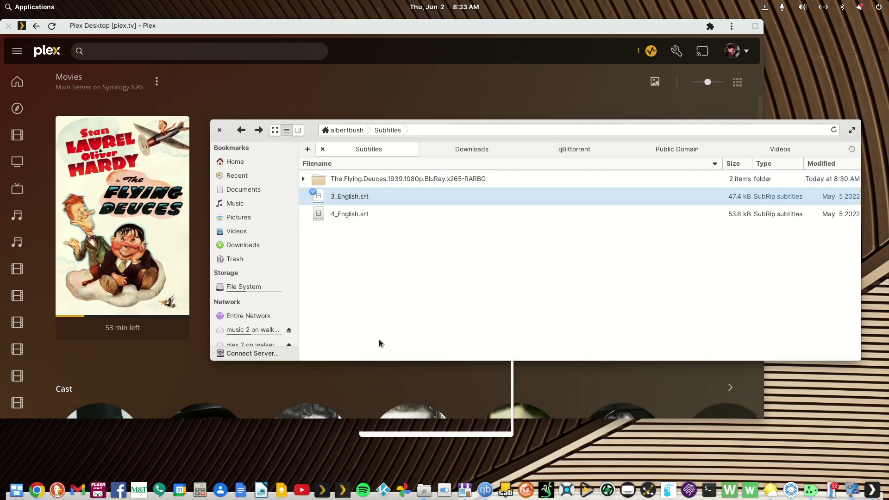
{"action": "key", "text": "ctrl+v"}
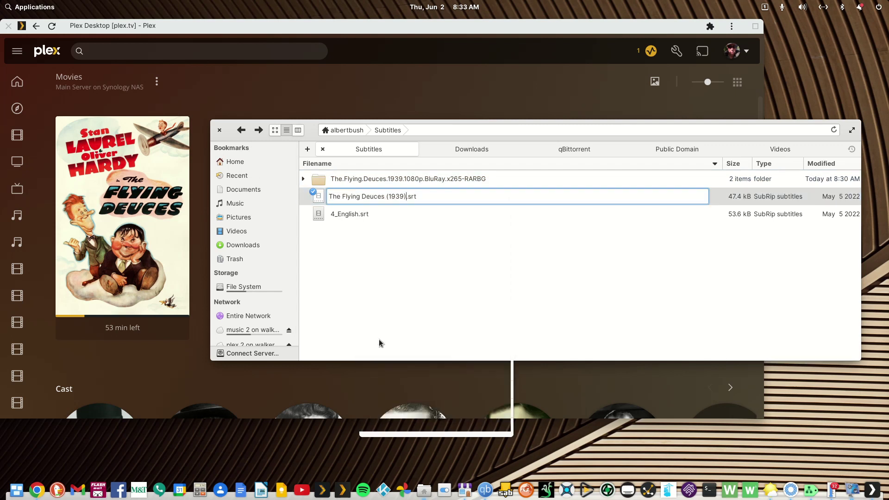
{"action": "key", "text": "Return"}
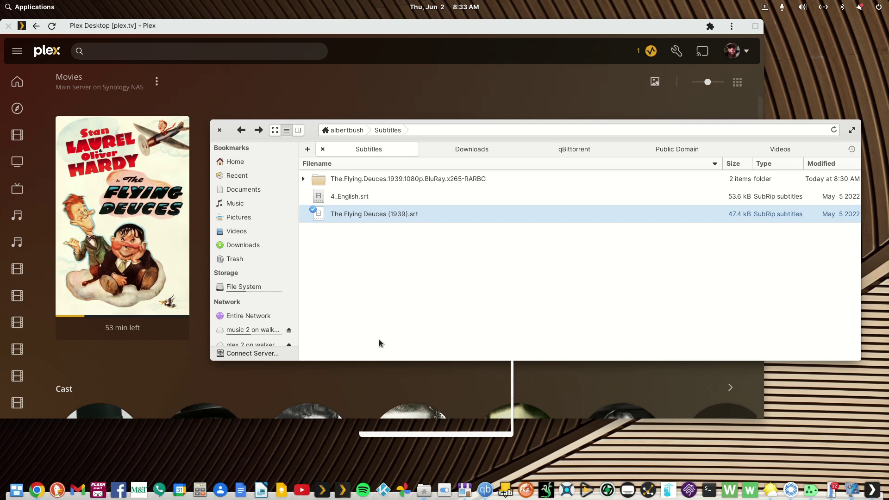
Add the English language code to the renamed subtitle so its file name is "The Flying Deuces (1939).eng.srt".
{"action": "key", "text": "F2"}
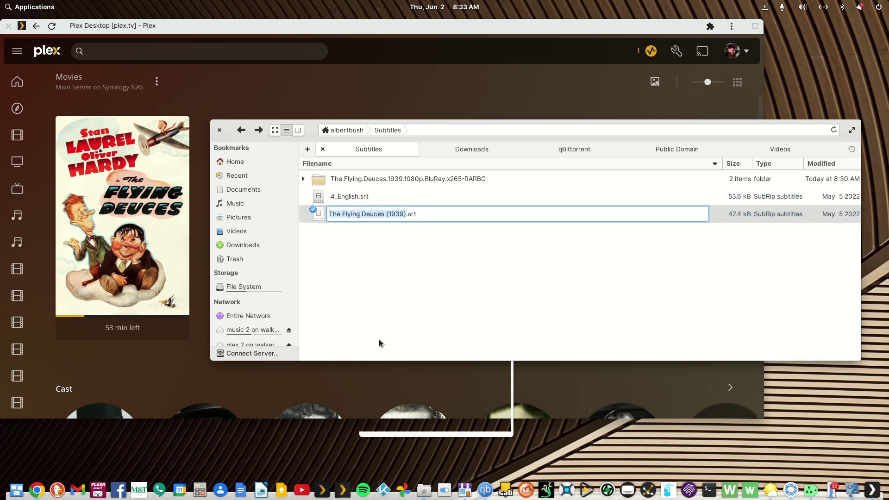
{"action": "key", "text": "Right"}
{"action": "type", "text": ".e"}
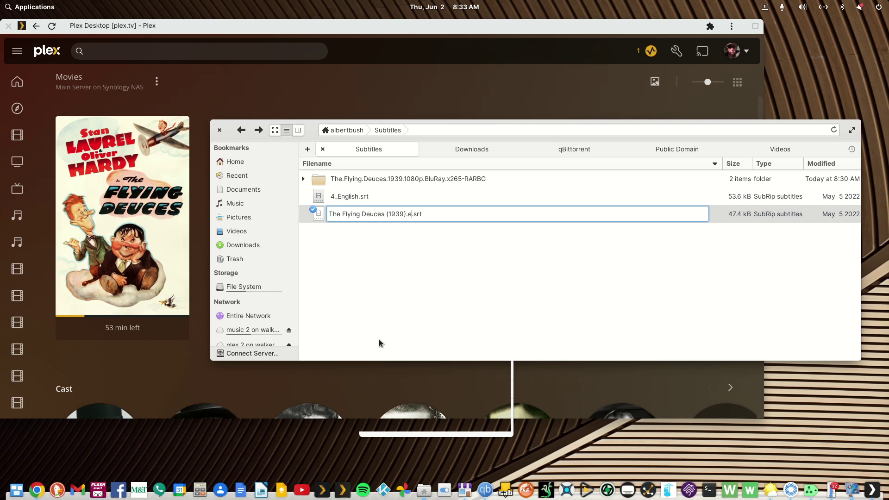
{"action": "type", "text": "ng"}
{"action": "key", "text": "Return"}
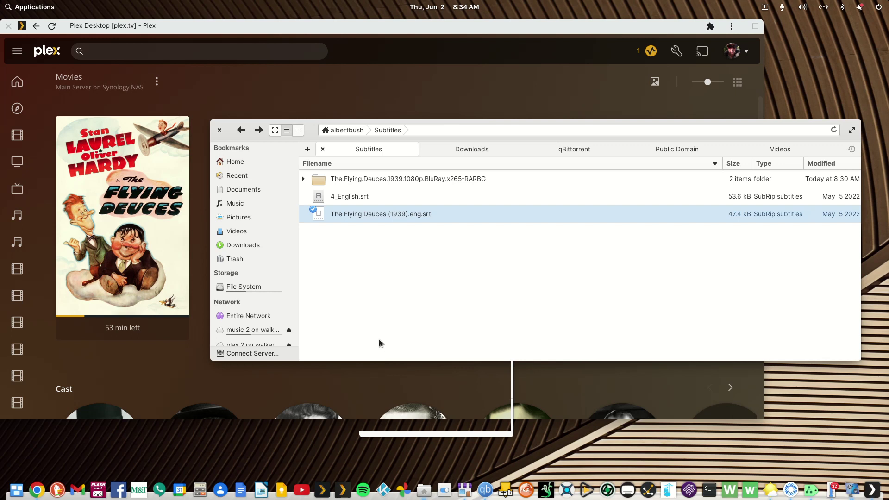
Rename the selected subtitle to "The Flying Deuces (1939) - 1080p.eng.srt", inserting the resolution before the language code.
{"action": "right_click", "coordinate": [396, 214]}
{"action": "left_click", "coordinate": [444, 354]}
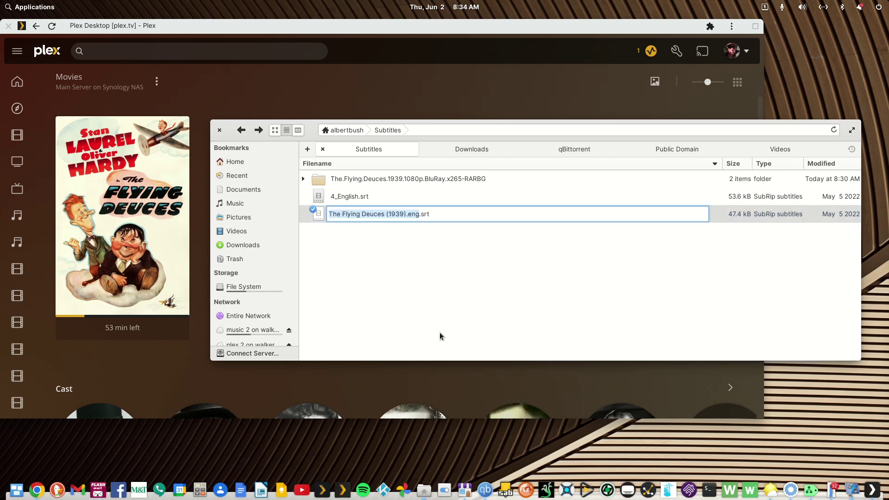
{"action": "key", "text": "Right"}
{"action": "key", "text": "Left"}
{"action": "key", "text": "Left"}
{"action": "key", "text": "Left"}
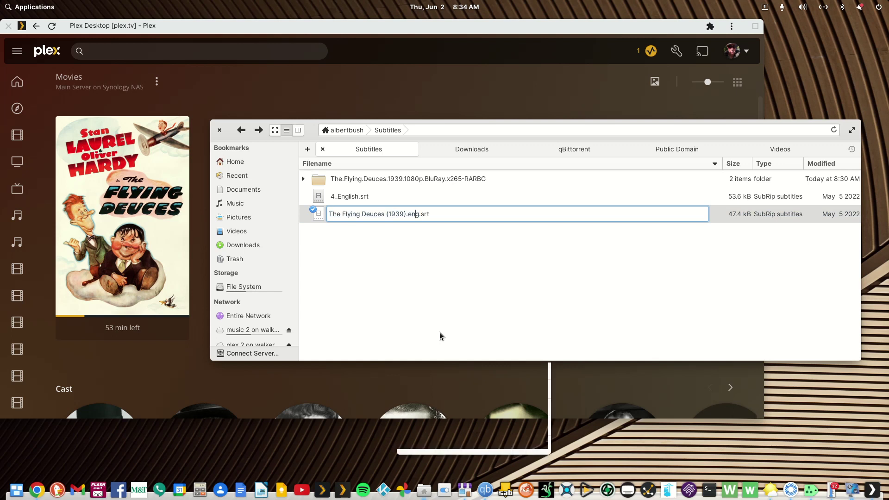
{"action": "key", "text": "BackSpace"}
{"action": "type", "text": "- 1080p."}
{"action": "key", "text": "Return"}
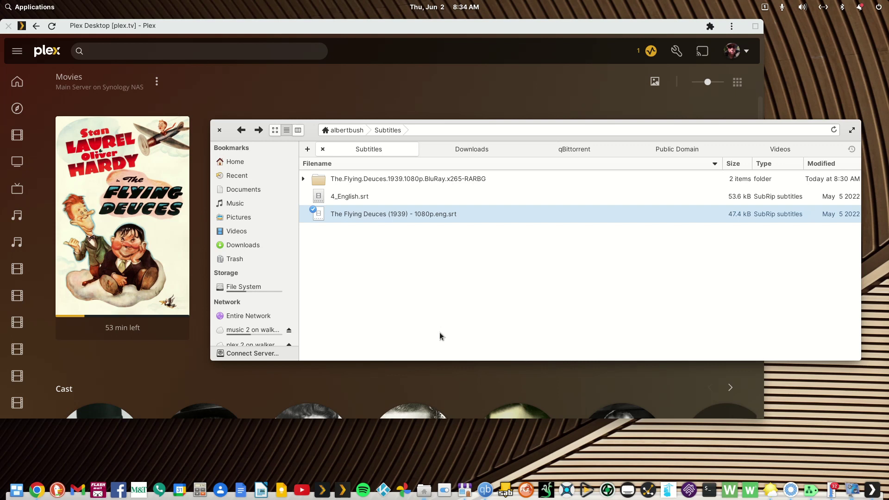
Highlight the ".eng.srt" ending in the renamed subtitle's file name, then close the name editing without changes.
{"action": "key", "text": "Up"}
{"action": "key", "text": "Down"}
{"action": "key", "text": "F2"}
{"action": "key", "text": "End"}
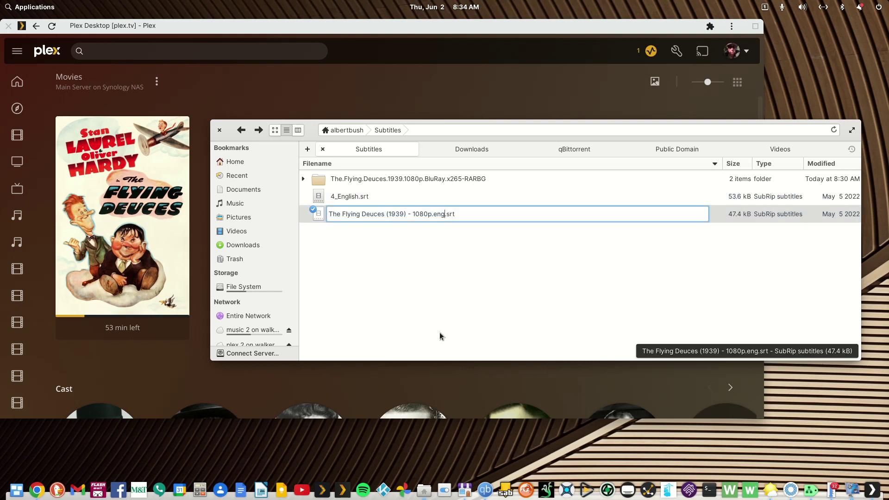
{"action": "key", "text": "shift+Left"}
{"action": "key", "text": "shift+Left"}
{"action": "key", "text": "shift+Left"}
{"action": "key", "text": "shift+Left"}
{"action": "key", "text": "shift+Left"}
{"action": "key", "text": "shift+Left"}
{"action": "key", "text": "shift+Left"}
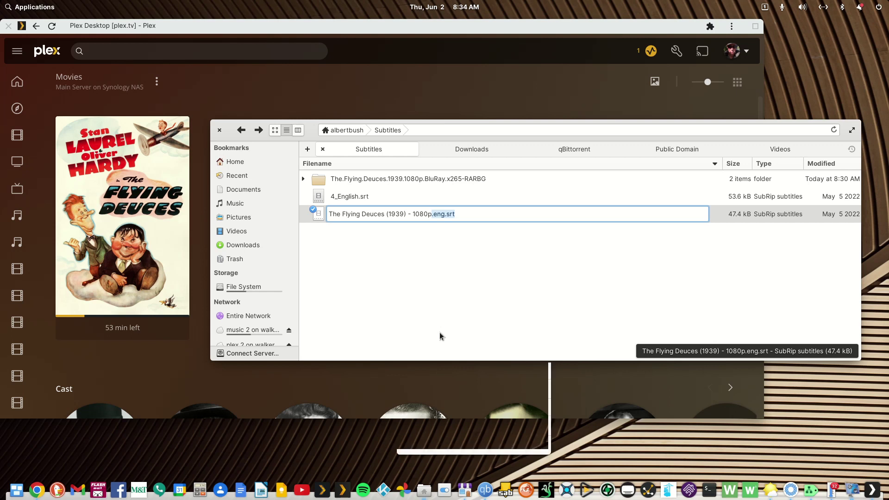
{"action": "key", "text": "End"}
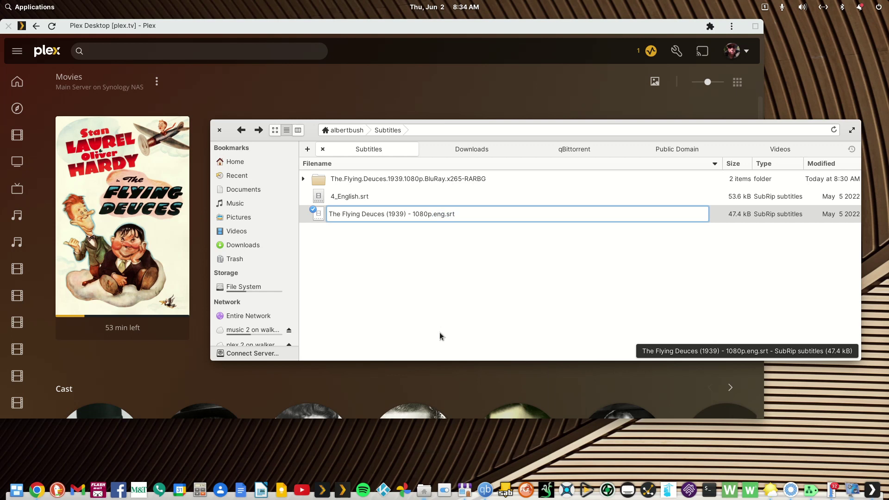
{"action": "key", "text": "Return"}
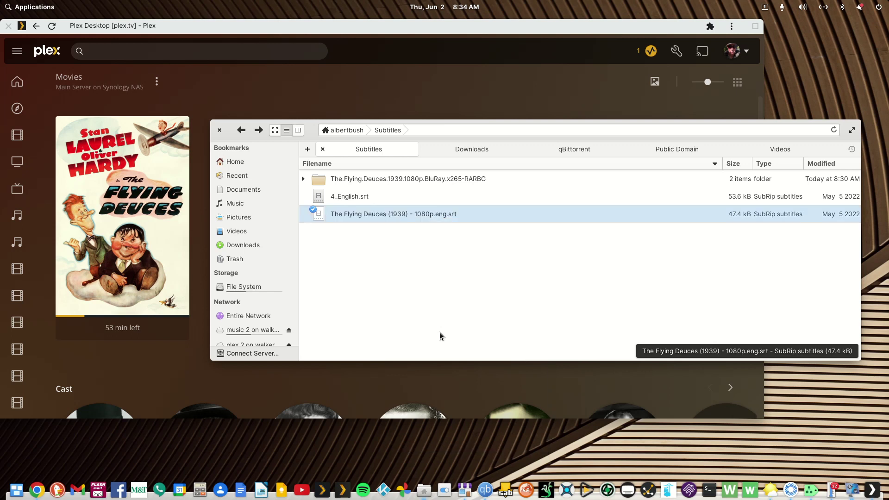
Open the The.Flying.Deuces.1939.1080p.BluRay.x265-RARBG folder and select both subtitle files in it.
{"action": "key", "text": "Up"}
{"action": "key", "text": "Up"}
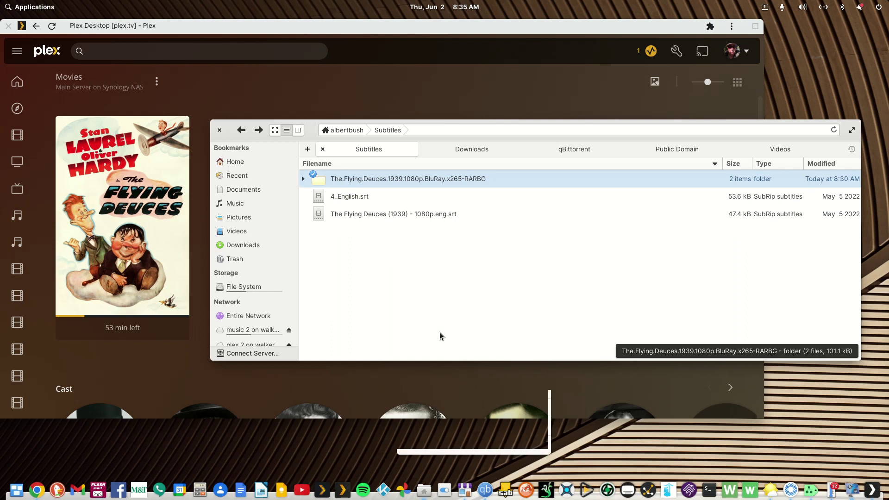
{"action": "key", "text": "Return"}
{"action": "key", "text": "shift+Down"}
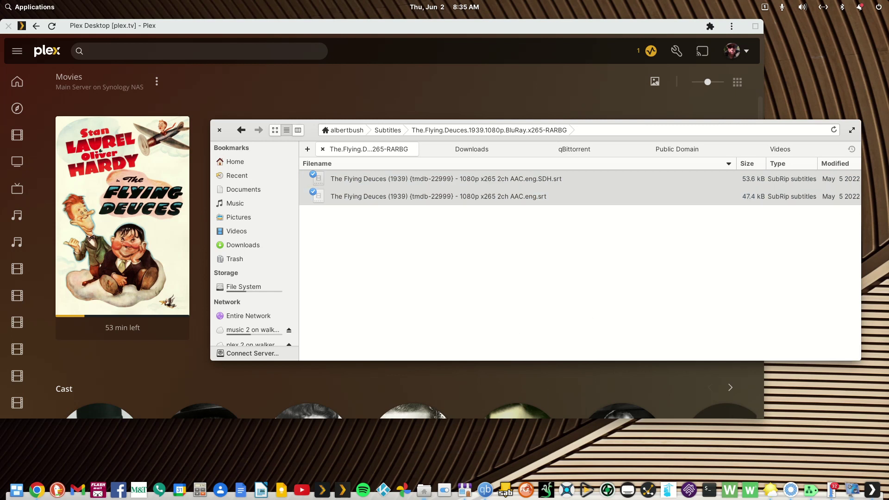
Switch to Plex, check The Flying Deuces' subtitle tracks, then reopen the movie from Home and list its tracks again.
{"action": "left_click", "coordinate": [618, 26]}
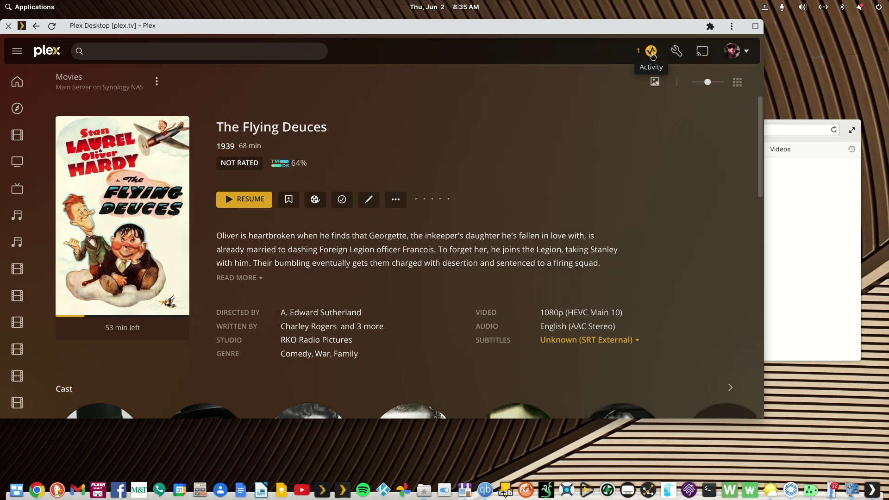
{"action": "left_click", "coordinate": [630, 343]}
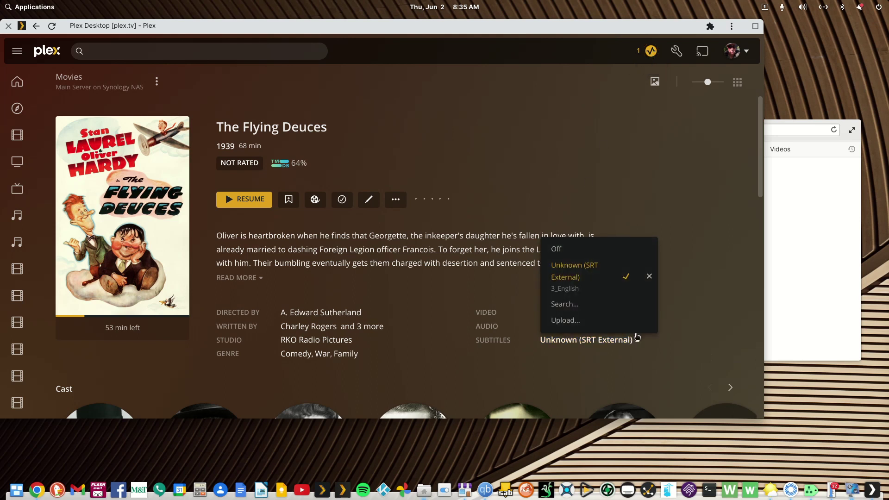
{"action": "left_click", "coordinate": [684, 240]}
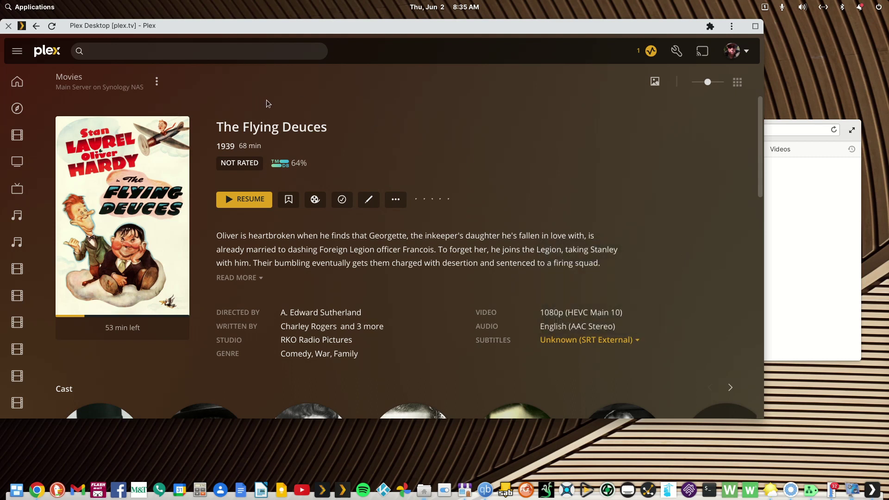
{"action": "left_click", "coordinate": [18, 83]}
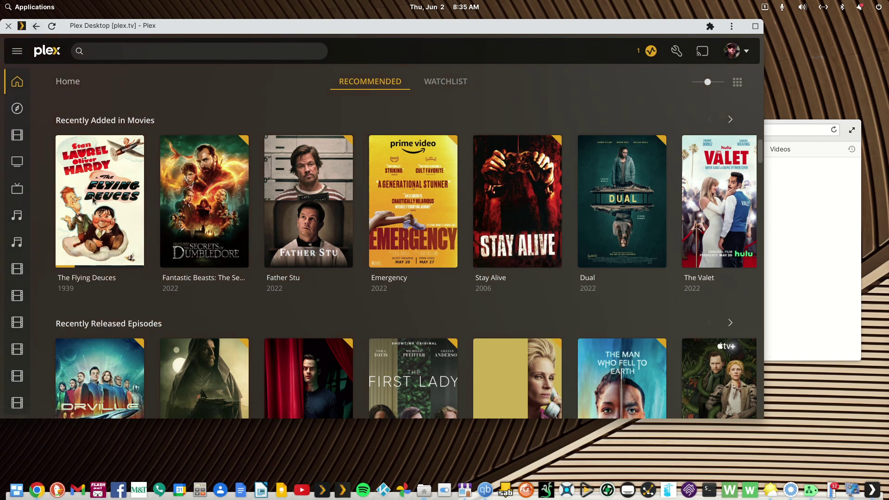
{"action": "left_click", "coordinate": [125, 186]}
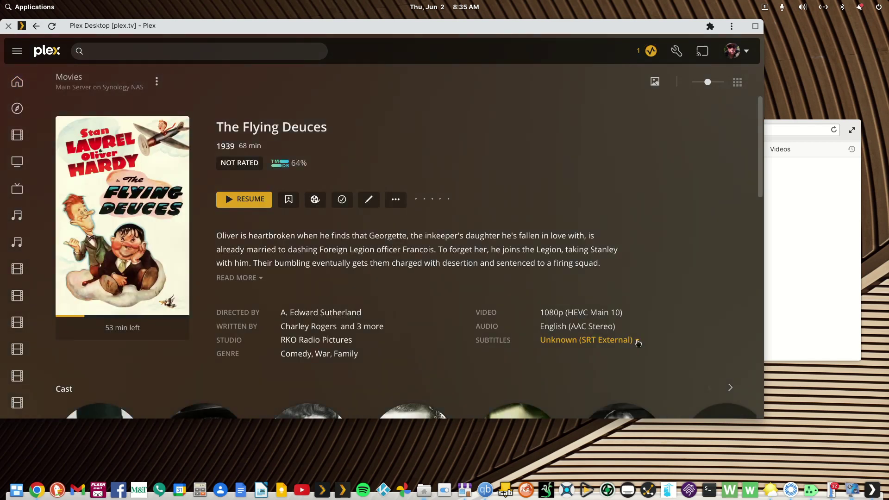
{"action": "left_click", "coordinate": [637, 341]}
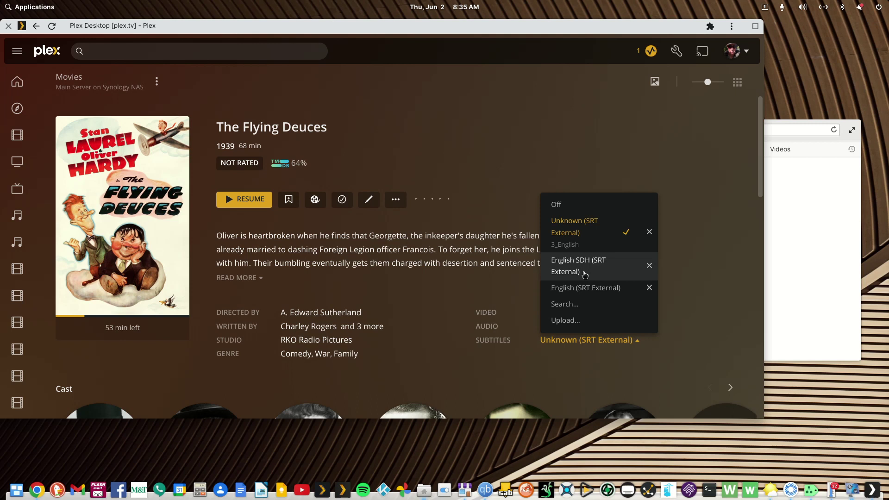
Open the server's Languages settings and view the available Subtitle mode options, keeping the current choice.
{"action": "left_click", "coordinate": [666, 54]}
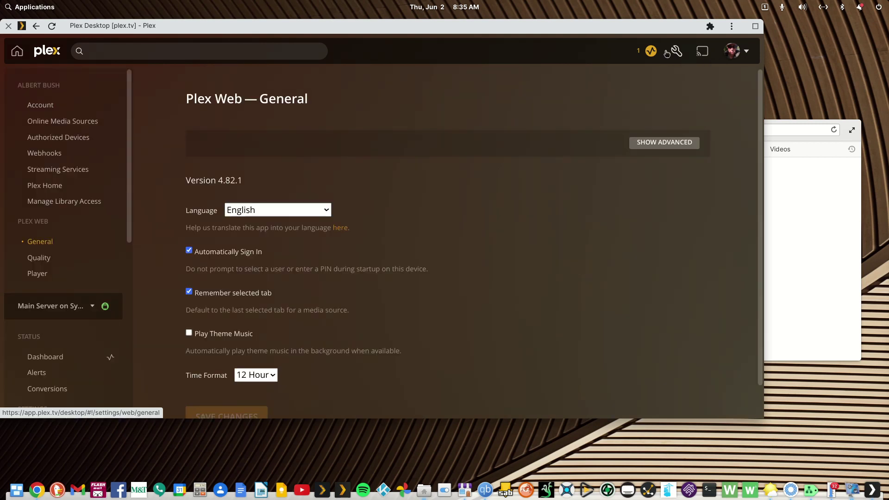
{"action": "scroll", "coordinate": [55, 292], "scroll_direction": "down", "scroll_amount": 3}
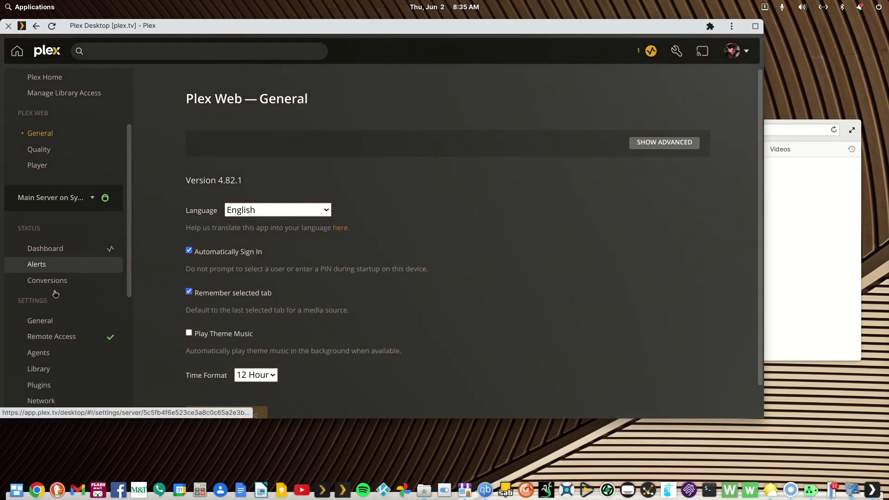
{"action": "scroll", "coordinate": [54, 324], "scroll_direction": "down", "scroll_amount": 5}
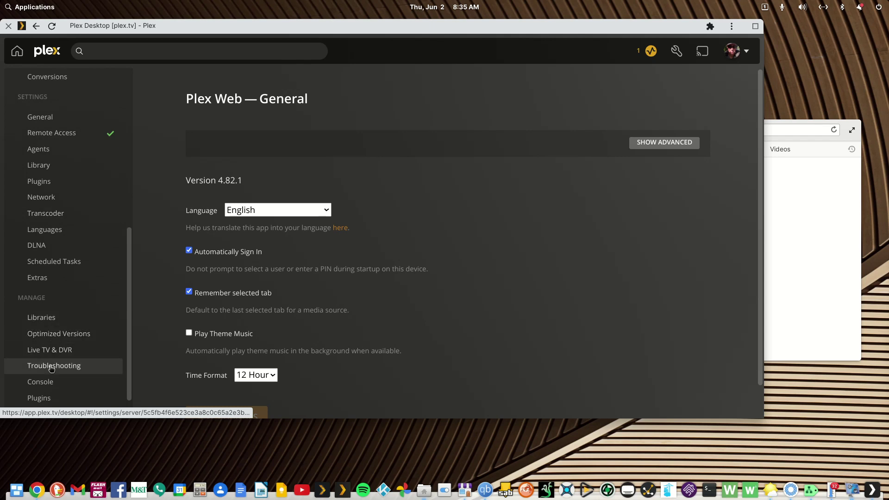
{"action": "left_click", "coordinate": [55, 232]}
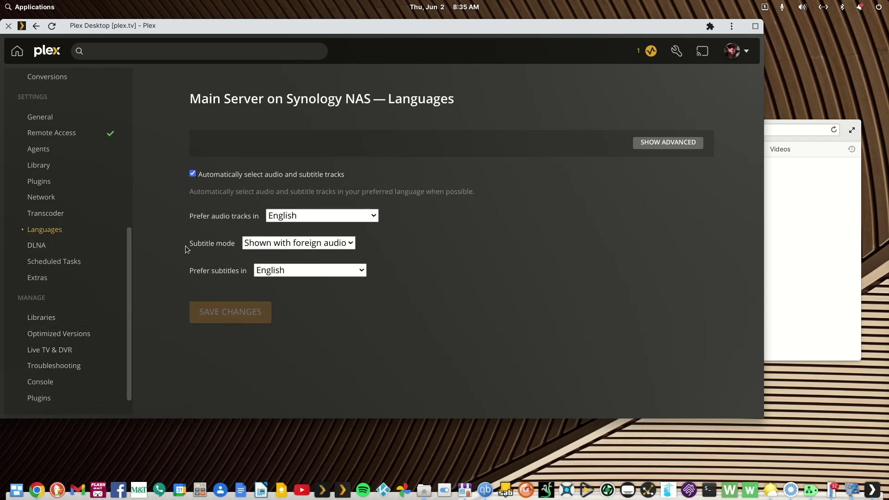
{"action": "left_click_drag", "start_coordinate": [185, 245], "coordinate": [239, 245]}
{"action": "left_click", "coordinate": [320, 245]}
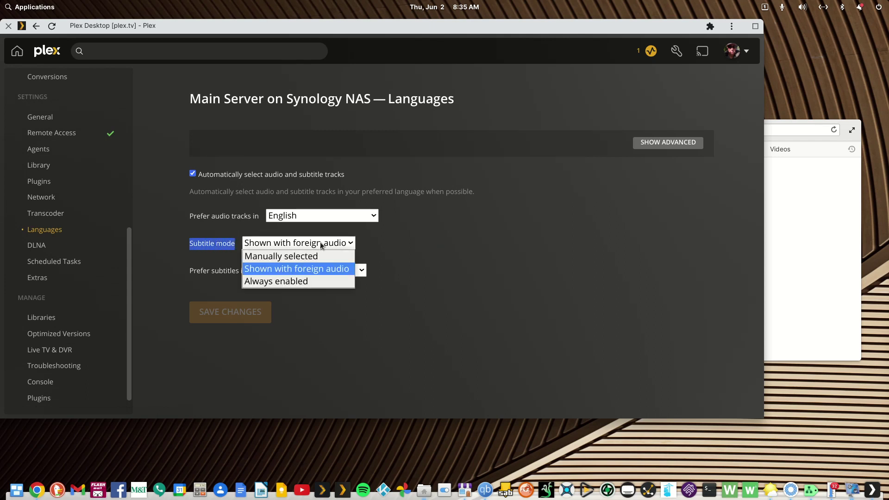
{"action": "left_click", "coordinate": [499, 277]}
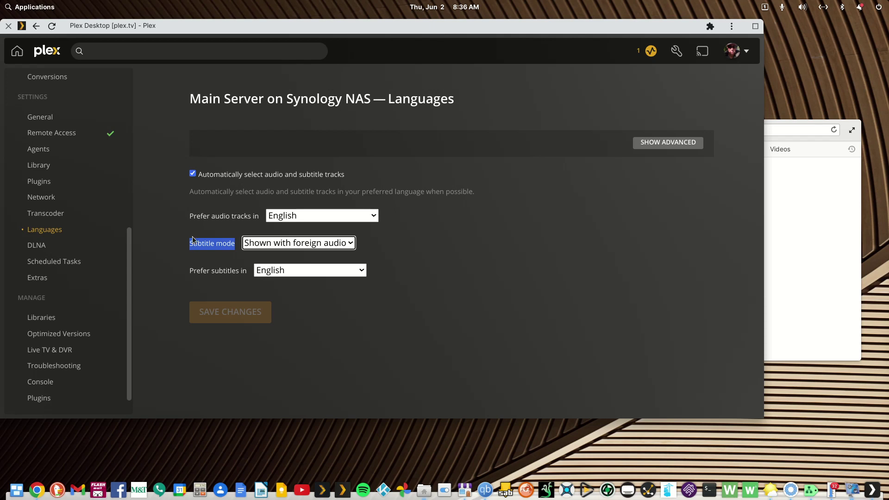
Search for "jungle cruise", open the 2021 movie from the Movies library, and view its subtitle track choices.
{"action": "left_click", "coordinate": [126, 53]}
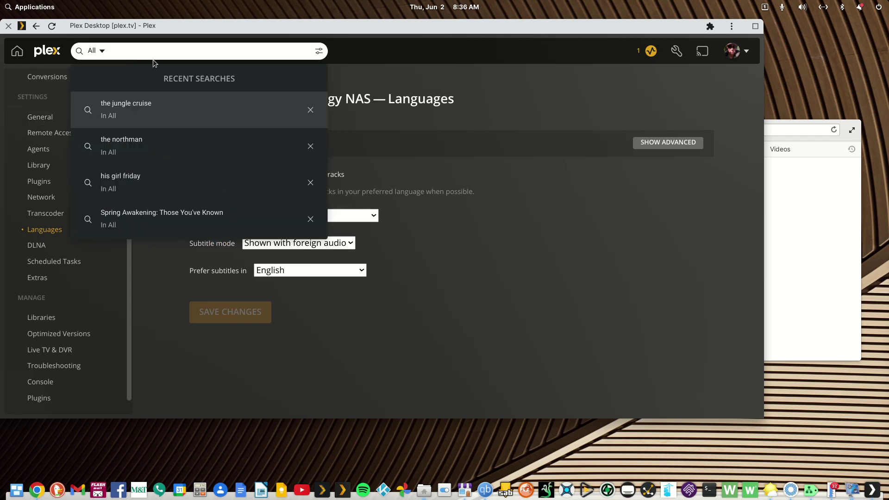
{"action": "type", "text": "j"}
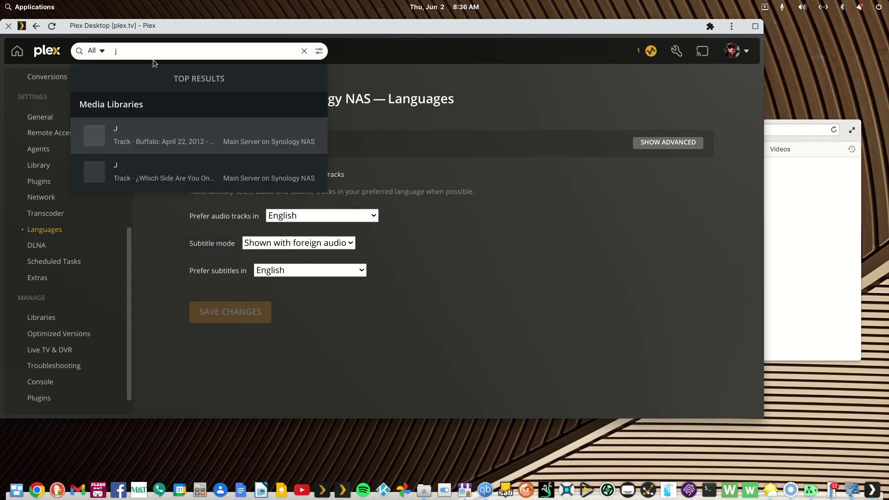
{"action": "type", "text": "unge"}
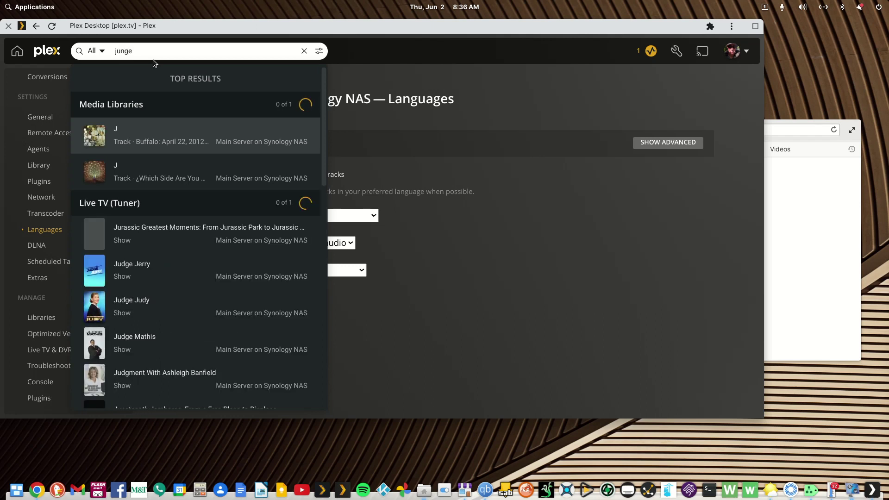
{"action": "key", "text": "BackSpace"}
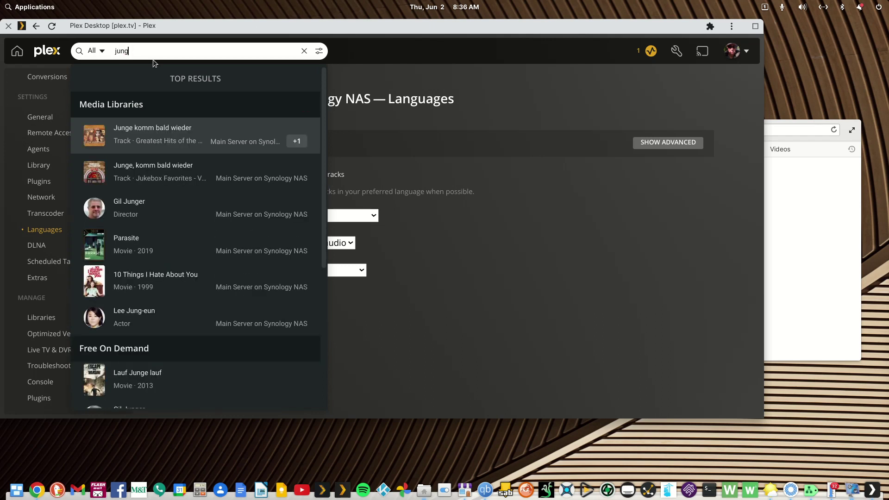
{"action": "type", "text": "le cruise"}
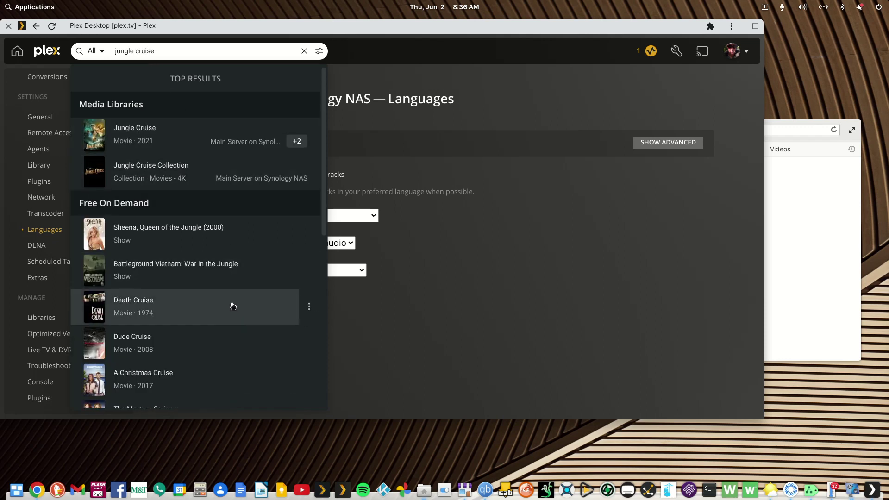
{"action": "left_click", "coordinate": [147, 133]}
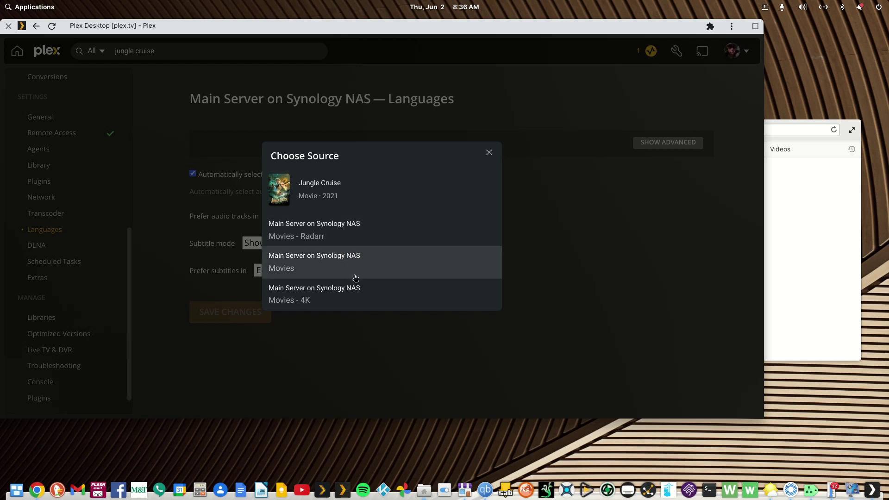
{"action": "left_click", "coordinate": [332, 260]}
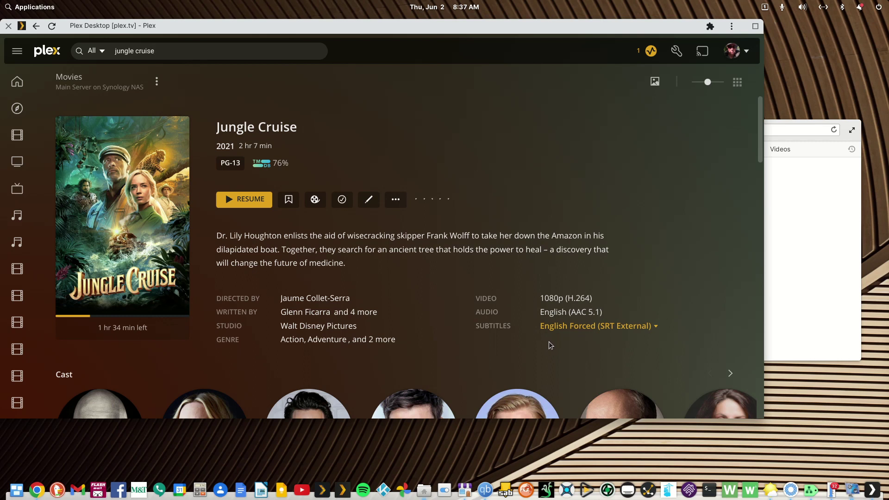
{"action": "left_click", "coordinate": [656, 327]}
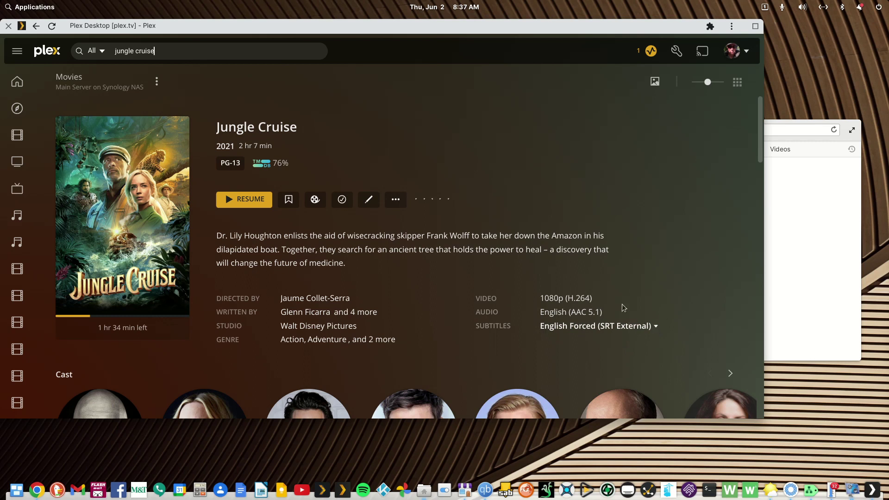